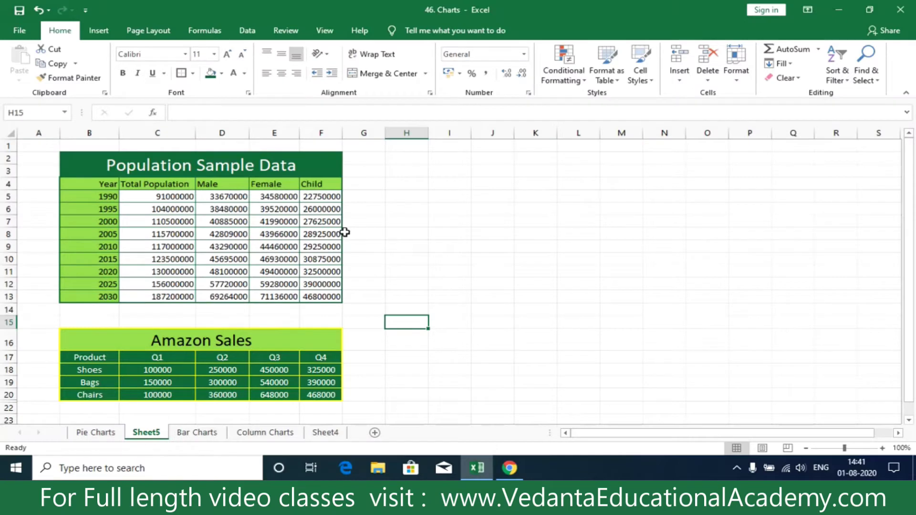
Step: Scroll down Sheet5 to view the Population Sample Data and Amazon Sales tables
{"action": "scroll", "coordinate": [345, 233], "scroll_direction": "down", "scroll_amount": 1}
{"action": "scroll", "coordinate": [344, 233], "scroll_direction": "down", "scroll_amount": 1}
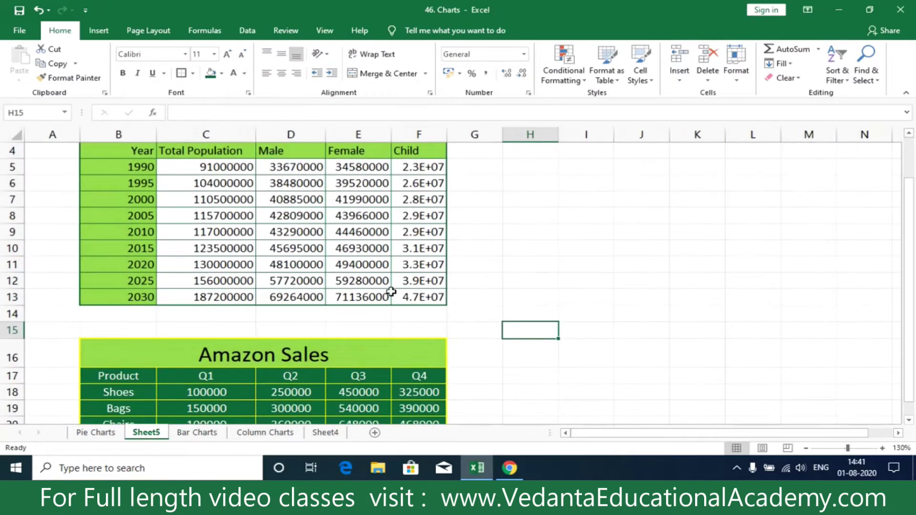
Step: Widen column F so the Child numbers show in full
{"action": "scroll", "coordinate": [474, 277], "scroll_direction": "up", "scroll_amount": 2}
{"action": "scroll", "coordinate": [474, 276], "scroll_direction": "up", "scroll_amount": 1, "text": "ctrl"}
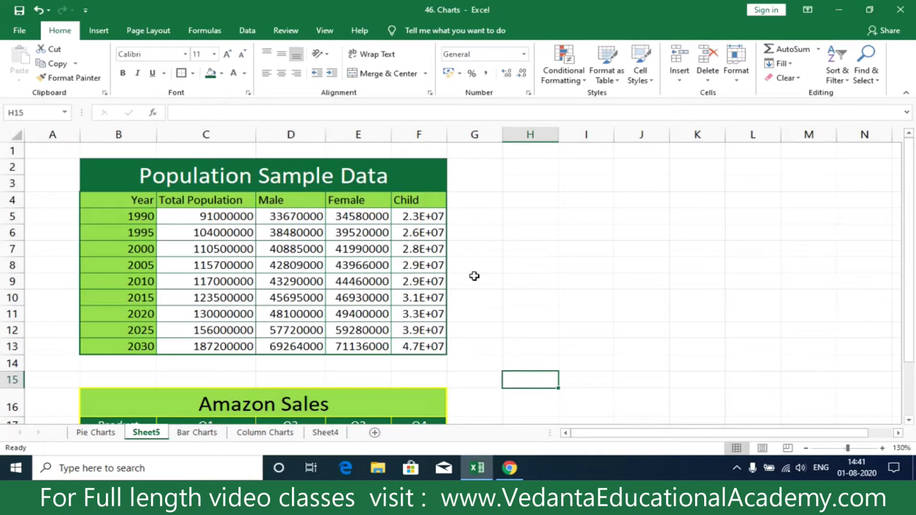
{"action": "left_click", "coordinate": [566, 252]}
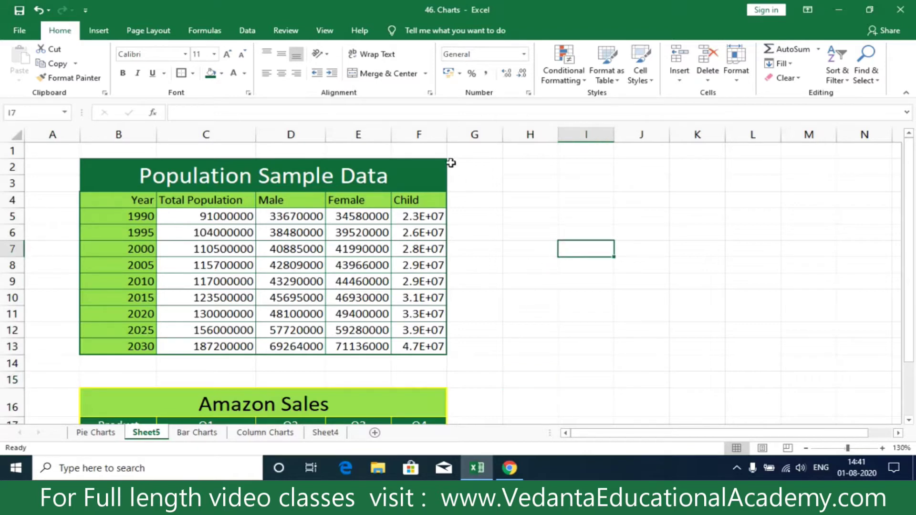
{"action": "left_click_drag", "start_coordinate": [447, 134], "coordinate": [469, 136]}
Step: Select B2:F13, insert and undo an Alt+F1 quick chart, then show Insert options
{"action": "mouse_move", "coordinate": [441, 346]}
{"action": "left_mouse_down"}
{"action": "mouse_move", "coordinate": [87, 183]}
{"action": "mouse_move", "coordinate": [86, 168]}
{"action": "left_mouse_up"}
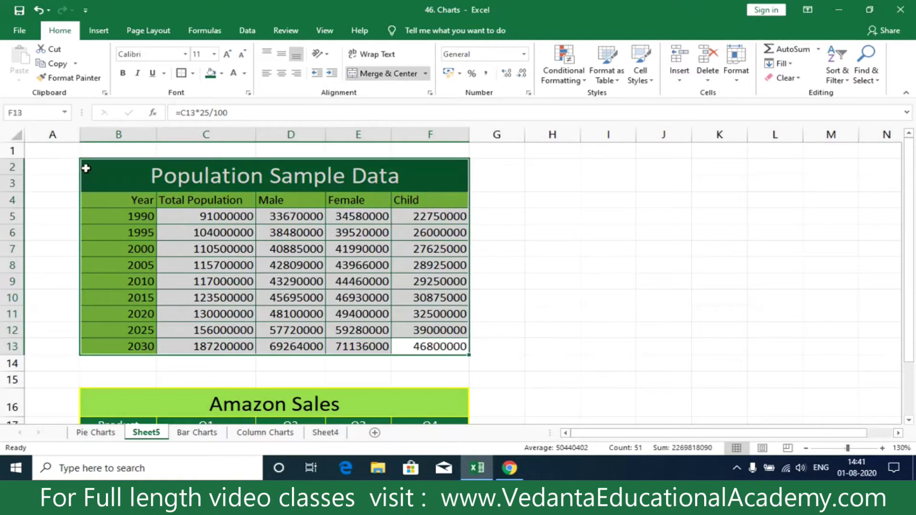
{"action": "key", "text": "alt+F1"}
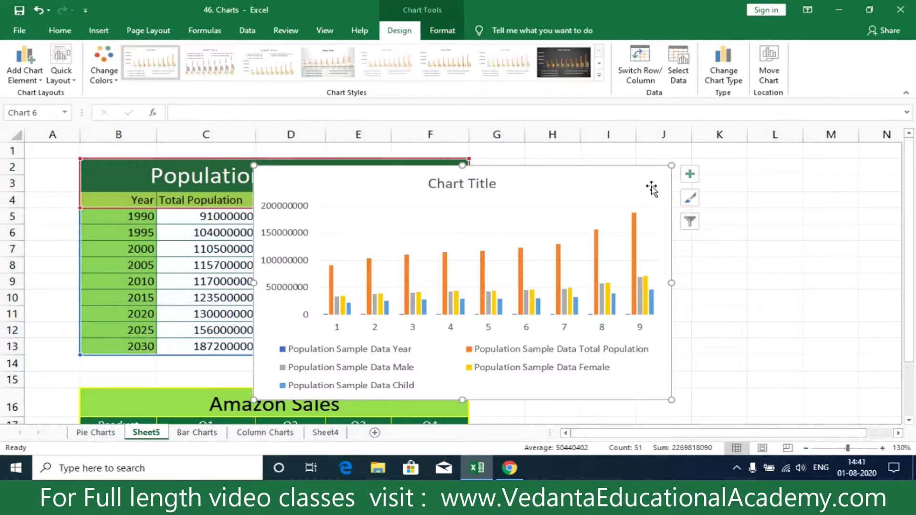
{"action": "key", "text": "ctrl+z"}
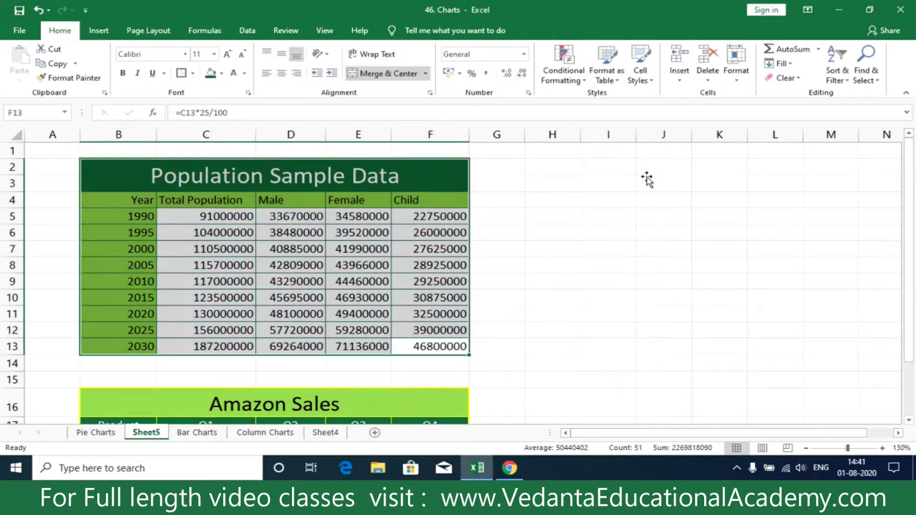
{"action": "scroll", "coordinate": [565, 258], "scroll_direction": "down", "scroll_amount": 1}
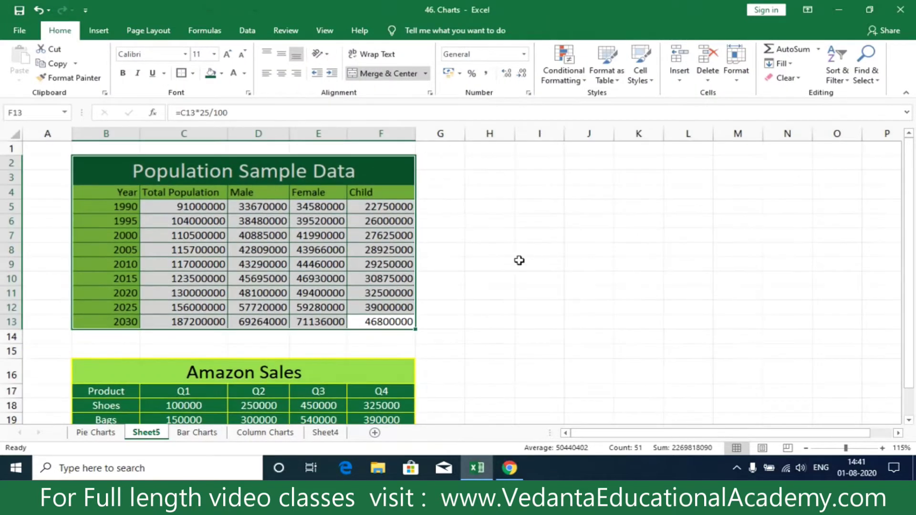
{"action": "scroll", "coordinate": [520, 260], "scroll_direction": "down", "scroll_amount": 1}
{"action": "left_click", "coordinate": [93, 33]}
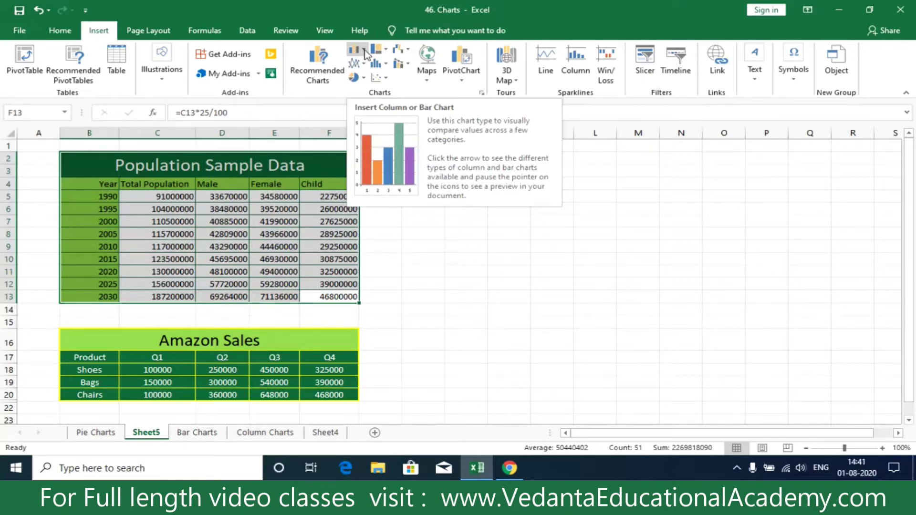
Step: Insert a 3-D Clustered Column chart of the population data, placed right of the table
{"action": "left_click", "coordinate": [365, 49]}
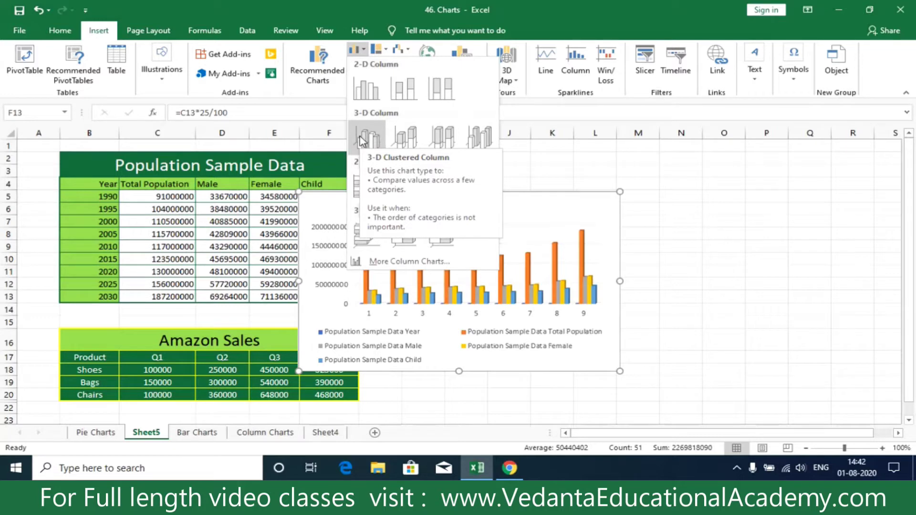
{"action": "left_click", "coordinate": [362, 140]}
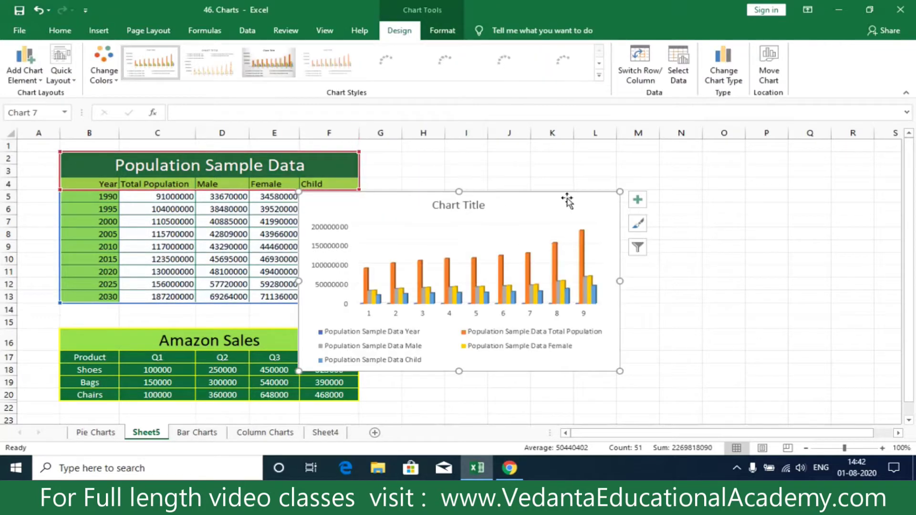
{"action": "left_click_drag", "start_coordinate": [629, 184], "coordinate": [652, 179]}
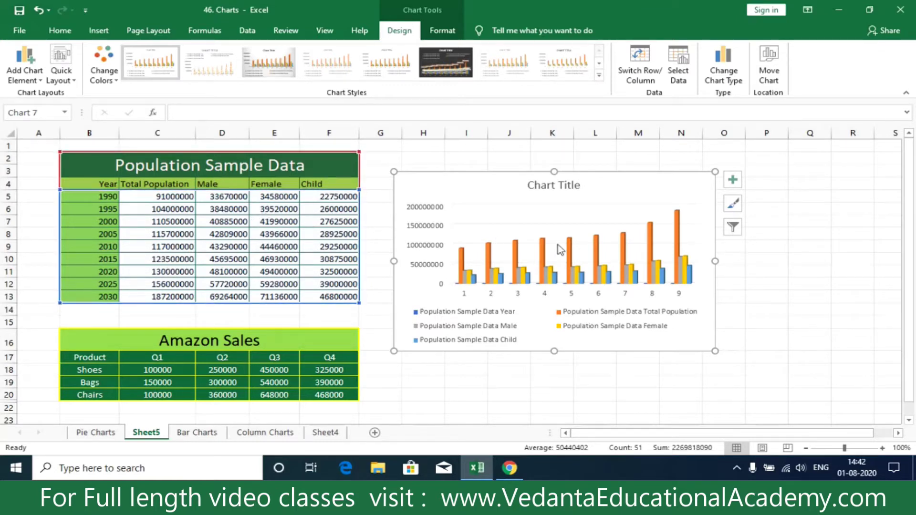
Step: Explore the shortcut menus of the value axis, walls, legend and chart area
{"action": "right_click", "coordinate": [629, 230]}
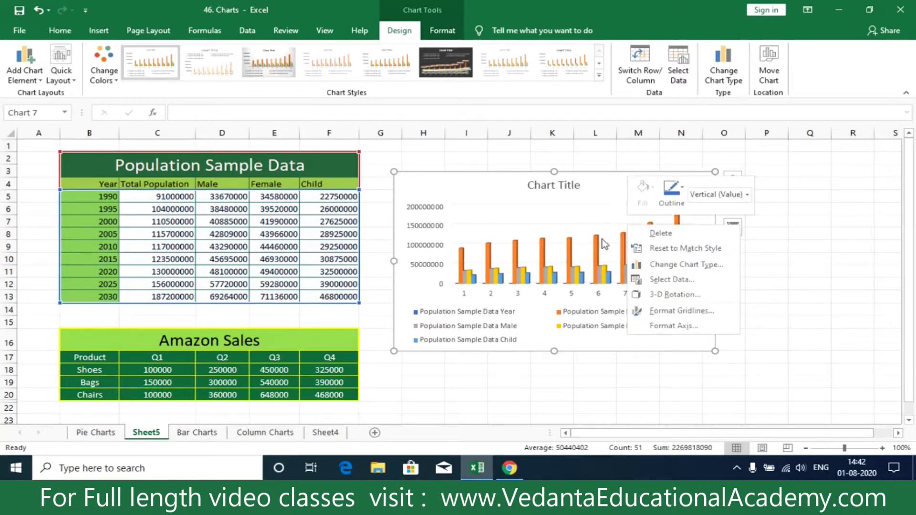
{"action": "right_click", "coordinate": [620, 214]}
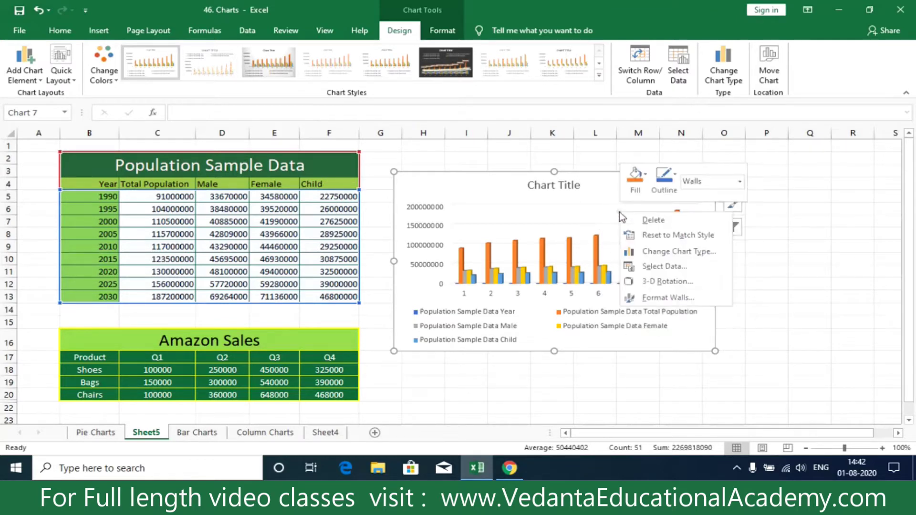
{"action": "right_click", "coordinate": [699, 324]}
{"action": "right_click", "coordinate": [707, 198]}
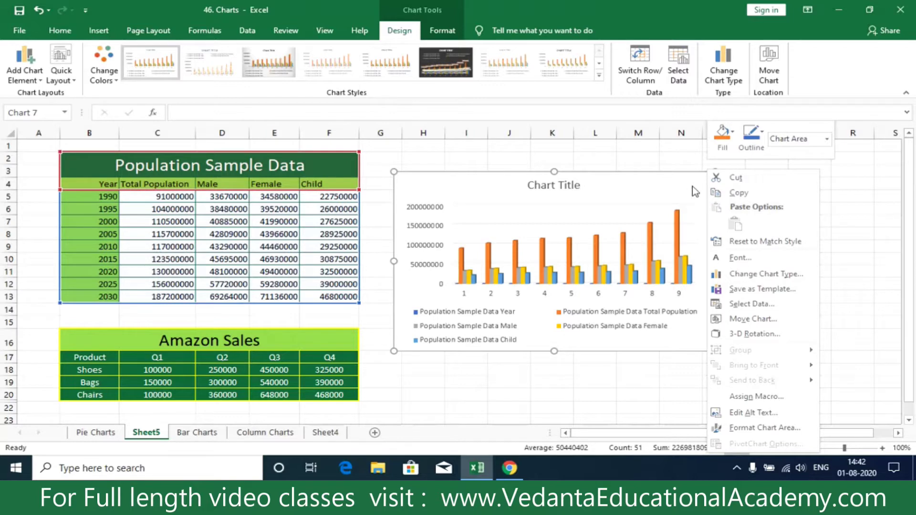
{"action": "key", "text": "Escape"}
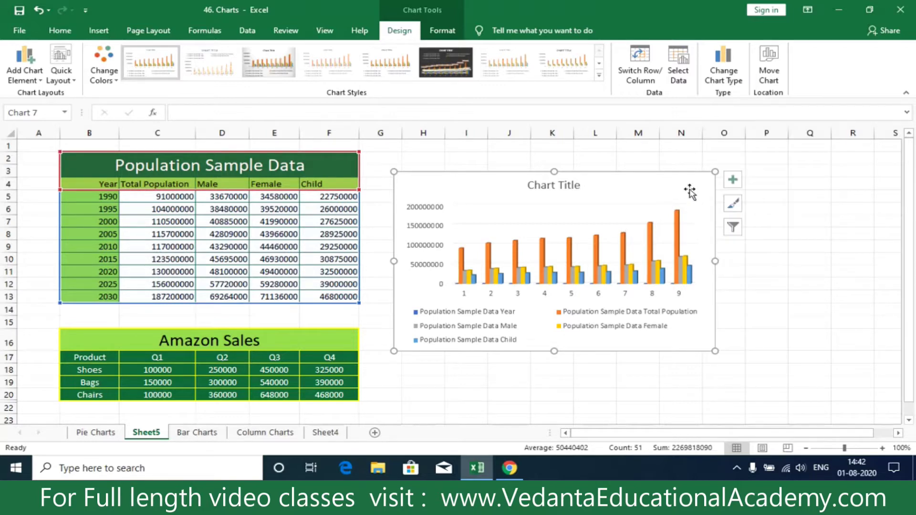
Step: Check the Data and chart design ribbon options, then bring up the chart area's shortcut menu
{"action": "right_click", "coordinate": [697, 180]}
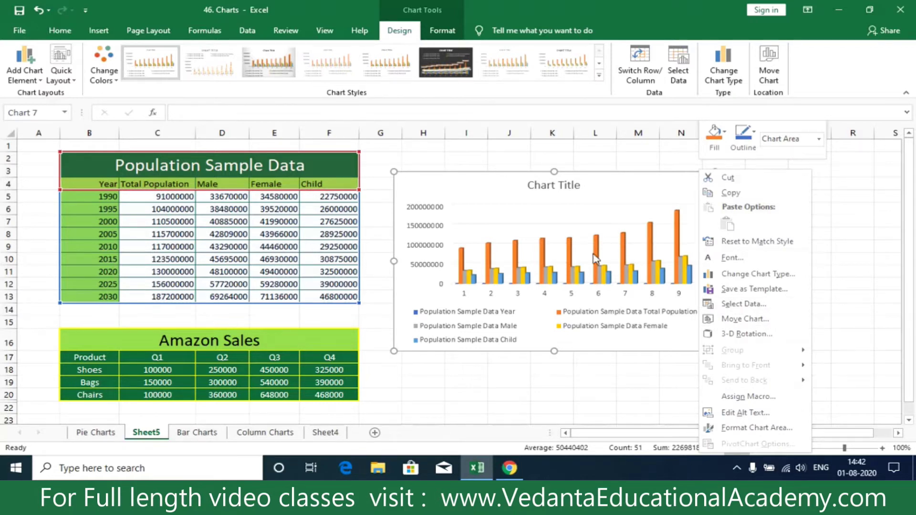
{"action": "left_click", "coordinate": [247, 33]}
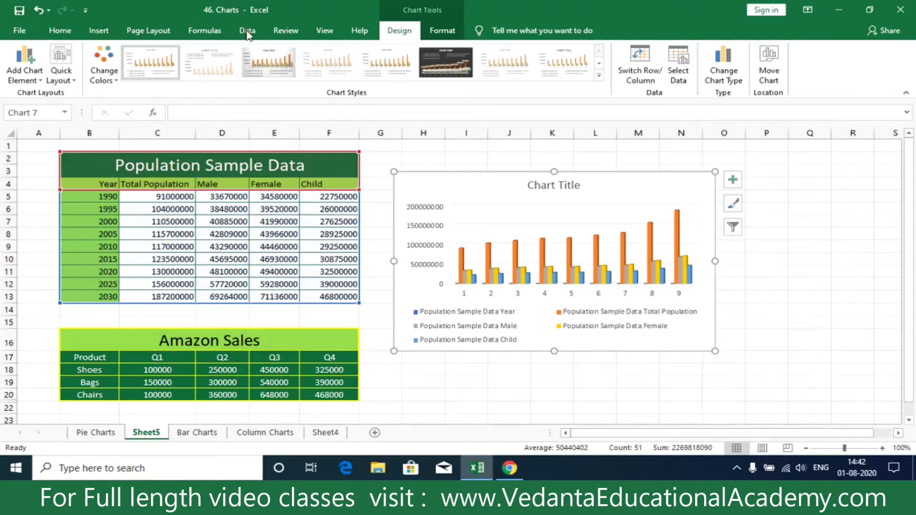
{"action": "left_click", "coordinate": [248, 32]}
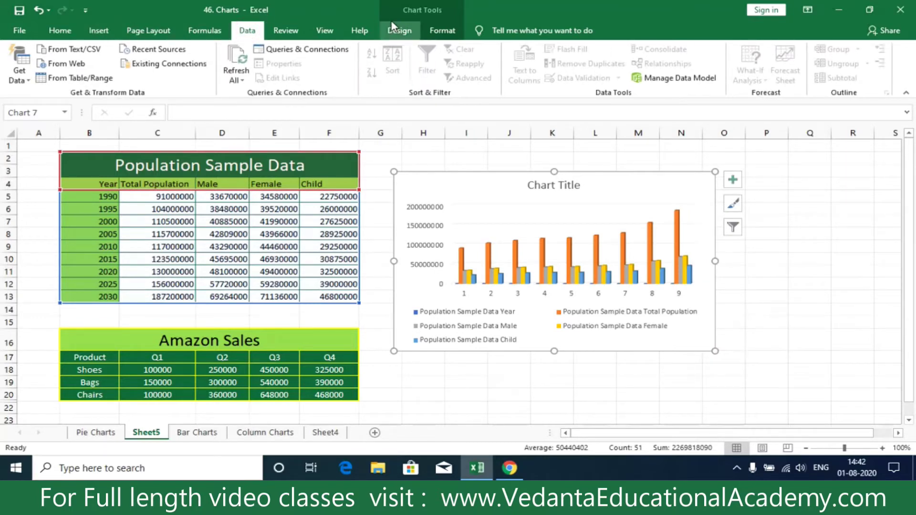
{"action": "left_click", "coordinate": [398, 32]}
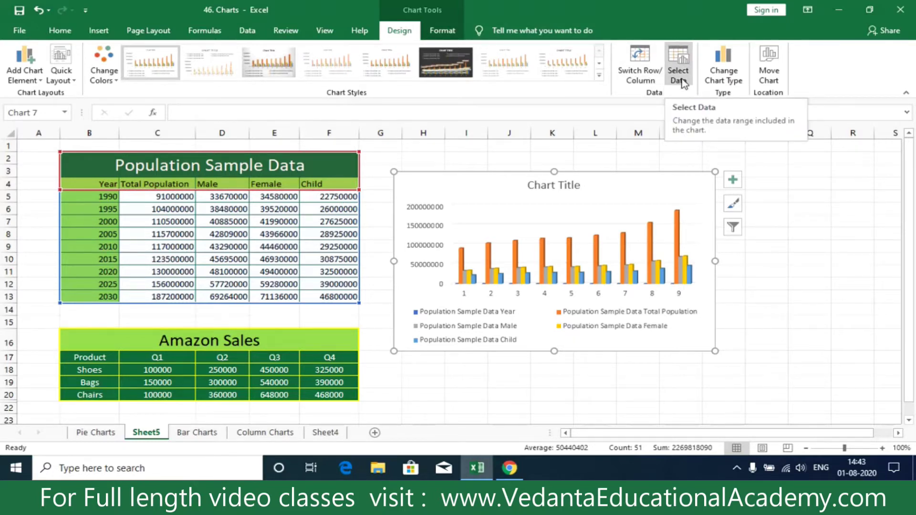
{"action": "right_click", "coordinate": [704, 184]}
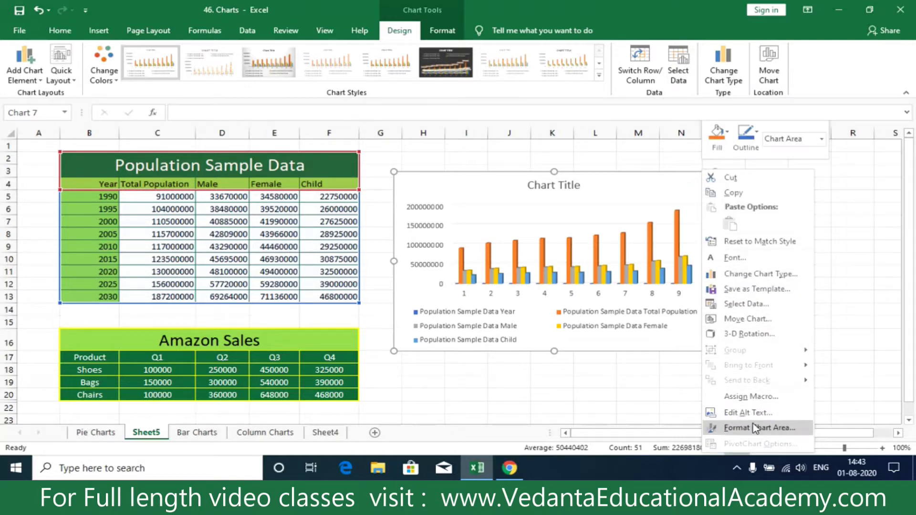
Step: In Select Data, uncheck the Child, Female and Male series and apply
{"action": "left_click", "coordinate": [746, 304]}
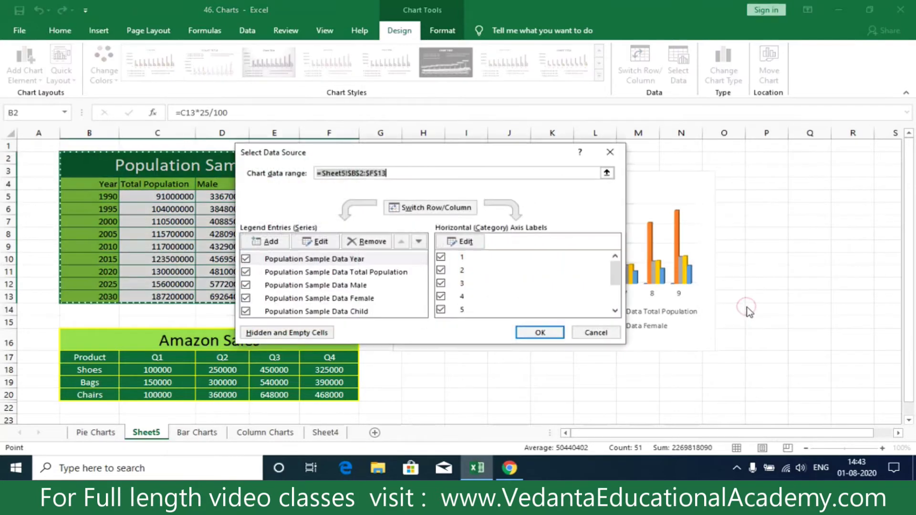
{"action": "left_click_drag", "start_coordinate": [473, 151], "coordinate": [568, 155]}
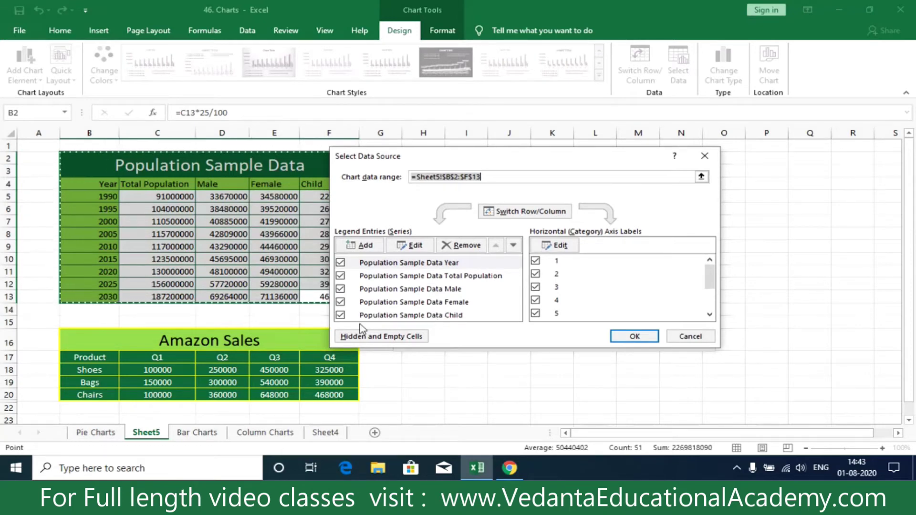
{"action": "left_click", "coordinate": [340, 315]}
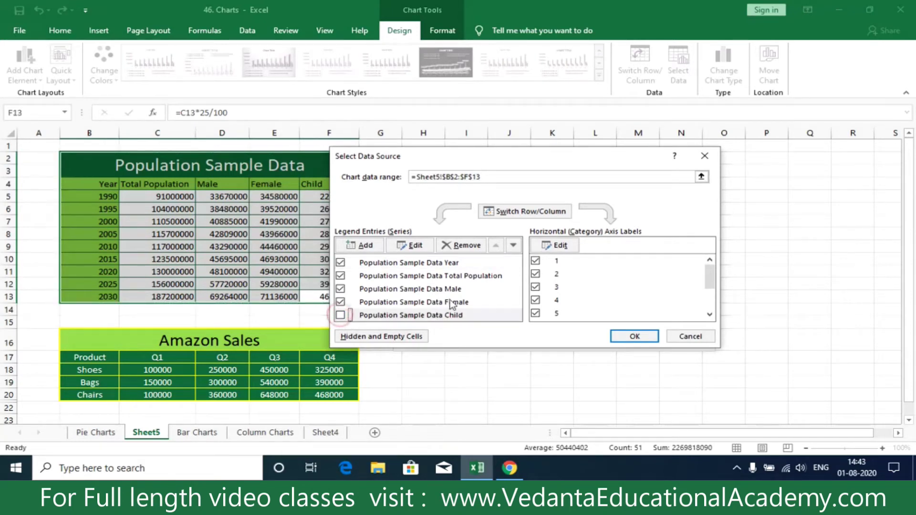
{"action": "left_click", "coordinate": [340, 305]}
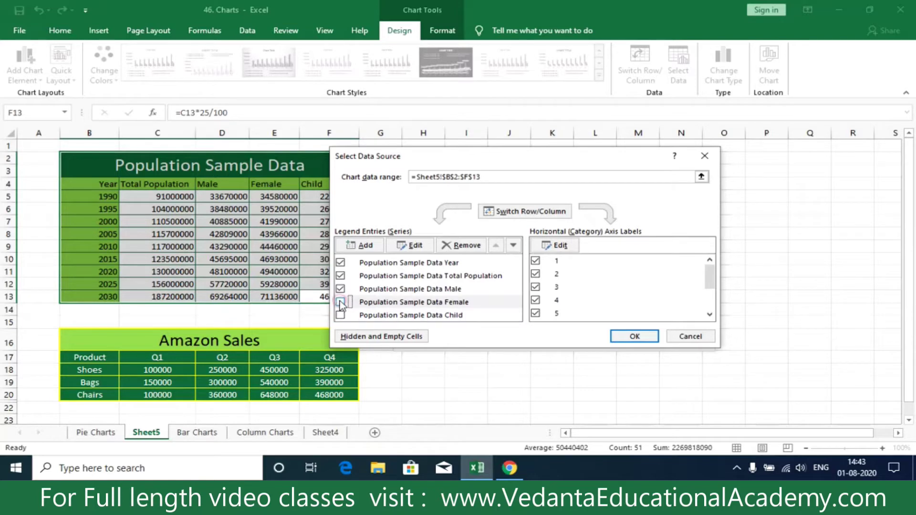
{"action": "left_click", "coordinate": [340, 289]}
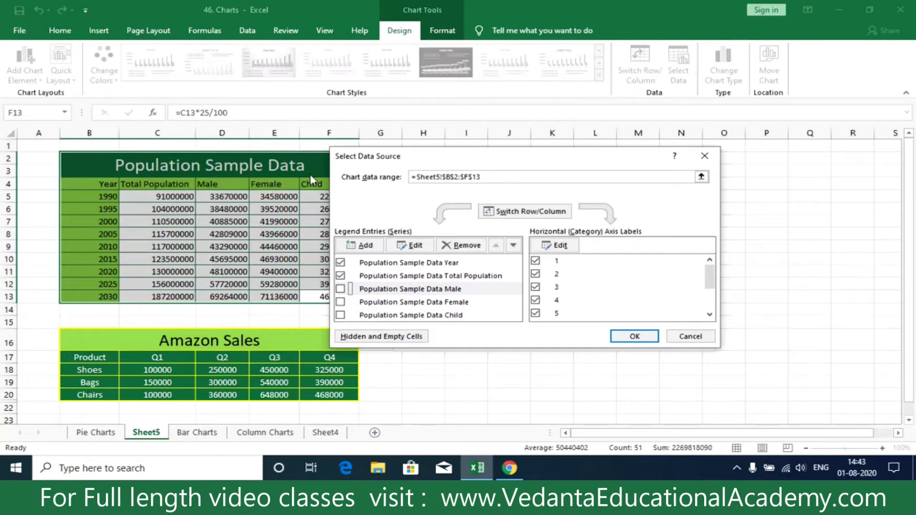
{"action": "left_click", "coordinate": [635, 337]}
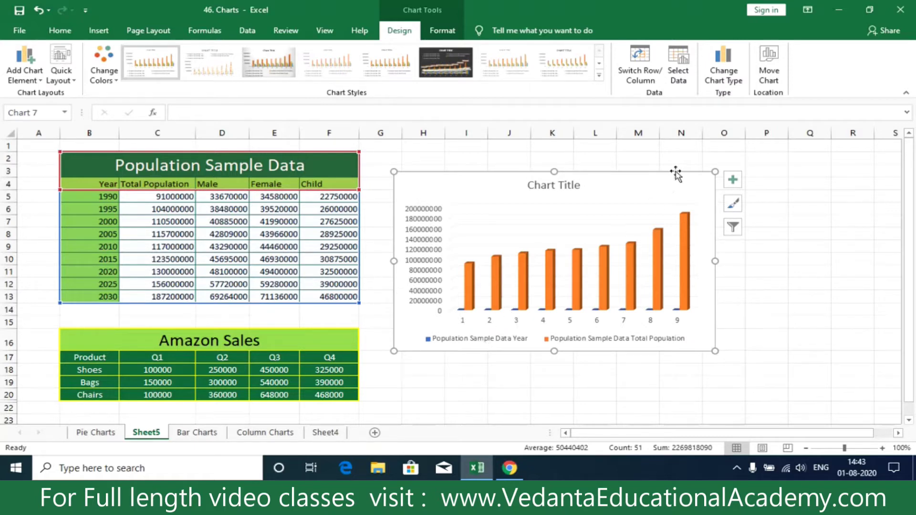
Step: Uncheck the Year series in the chart's data source
{"action": "right_click", "coordinate": [693, 181]}
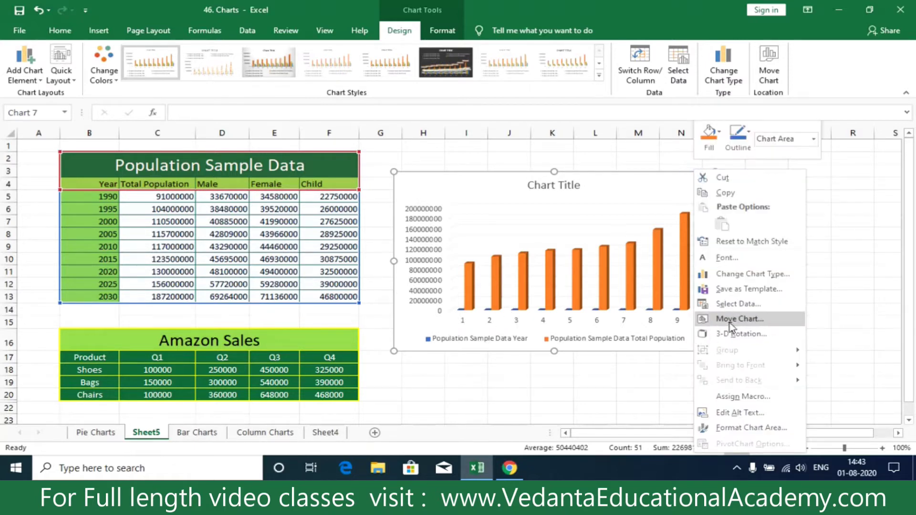
{"action": "left_click", "coordinate": [738, 304]}
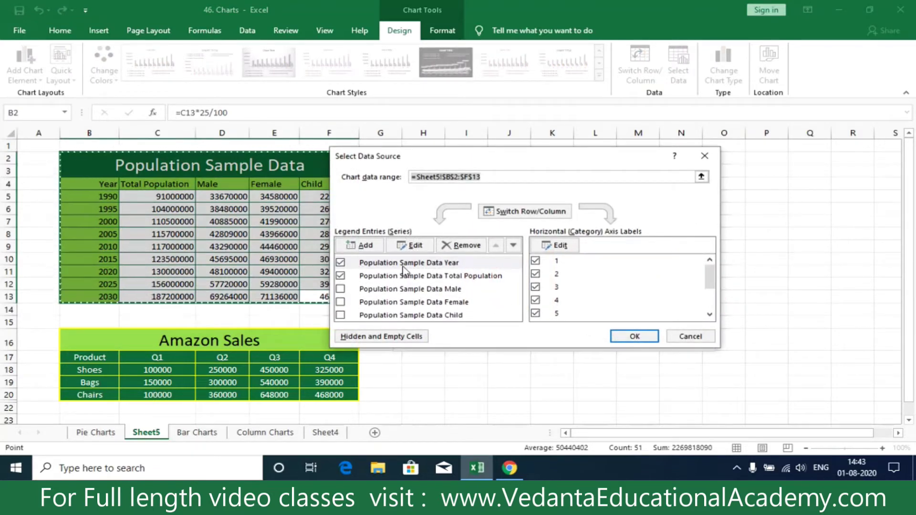
{"action": "left_click", "coordinate": [340, 263]}
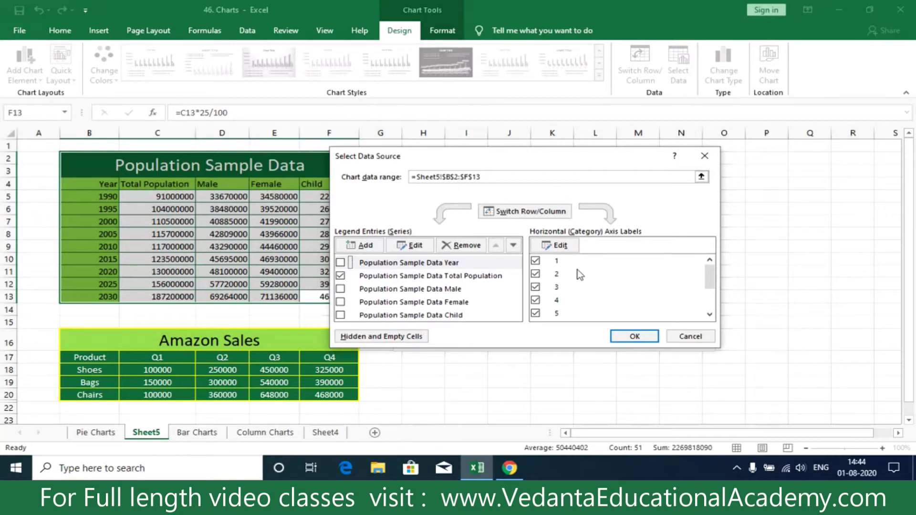
Step: Use the years in B5:B13 (1990–2030) as the horizontal axis labels
{"action": "left_click", "coordinate": [556, 245]}
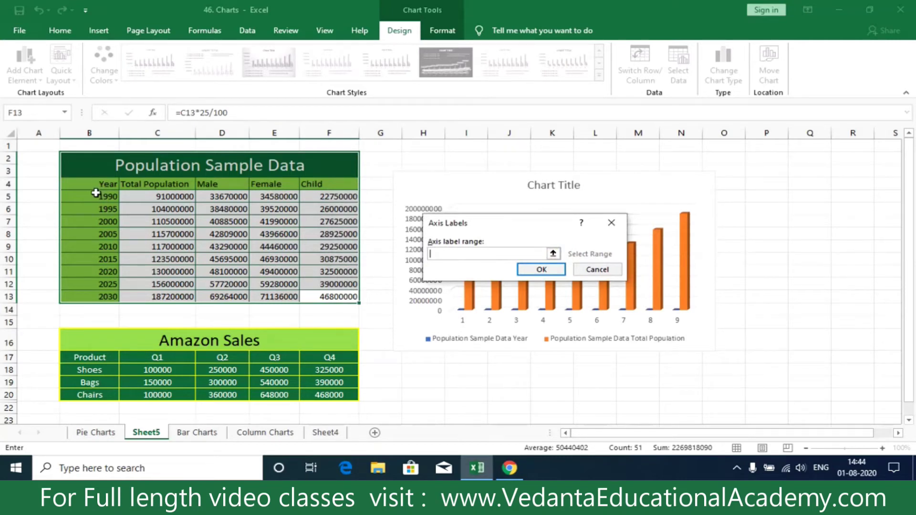
{"action": "left_click_drag", "start_coordinate": [99, 196], "coordinate": [89, 295]}
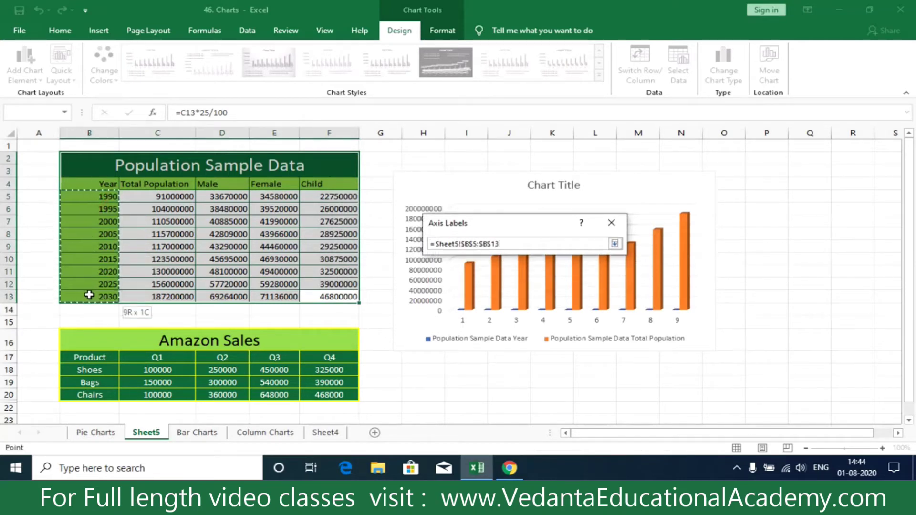
{"action": "left_click", "coordinate": [540, 270]}
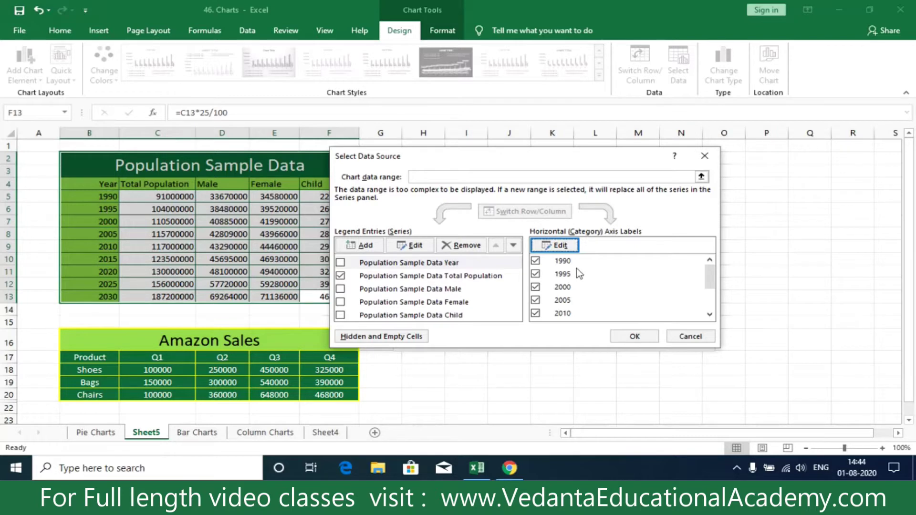
{"action": "left_click", "coordinate": [642, 341]}
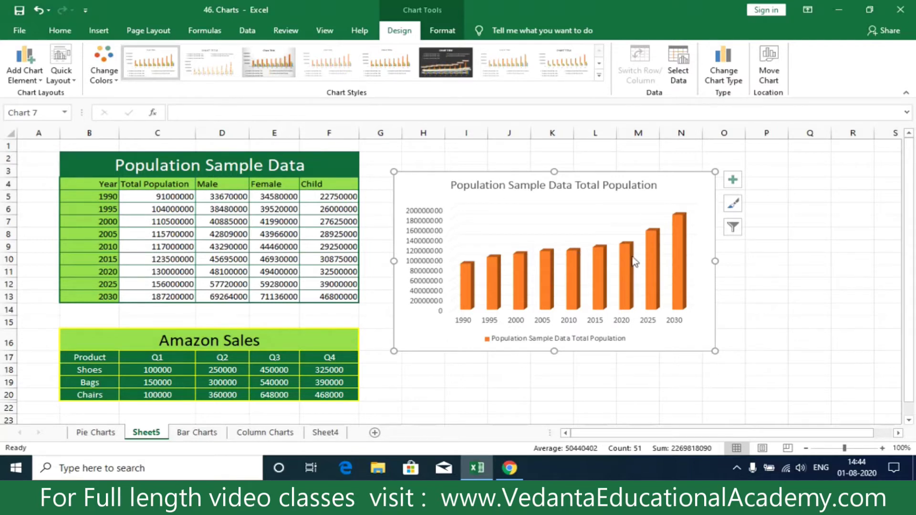
{"action": "left_click", "coordinate": [725, 76]}
{"action": "mouse_move", "coordinate": [427, 185]}
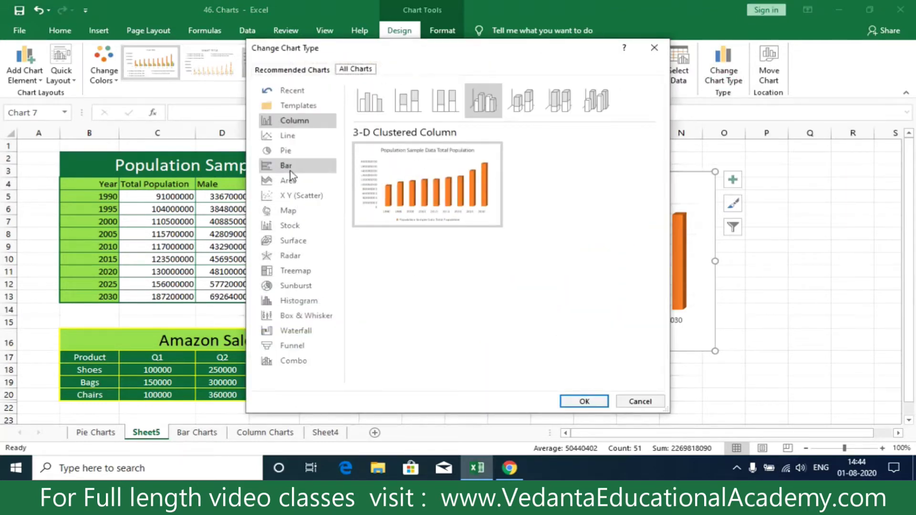
Step: Change the chart type to Line
{"action": "left_click", "coordinate": [286, 136]}
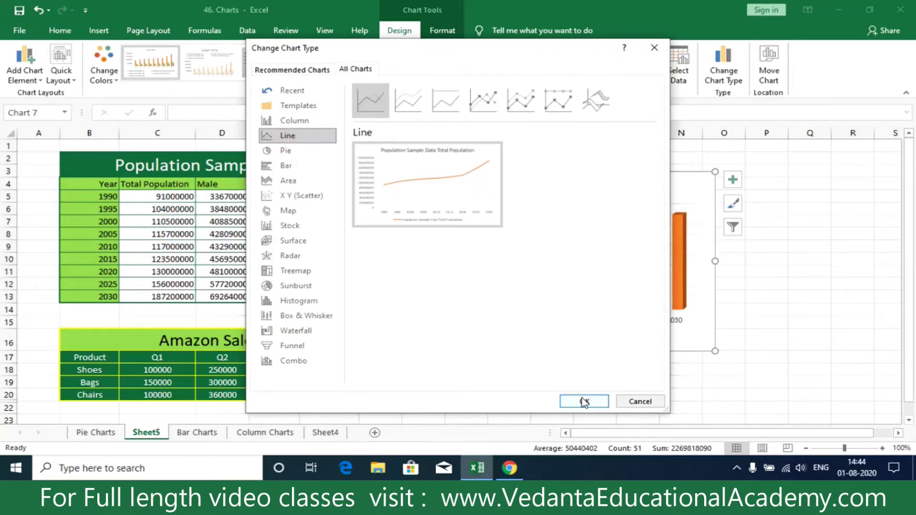
{"action": "left_click", "coordinate": [584, 401]}
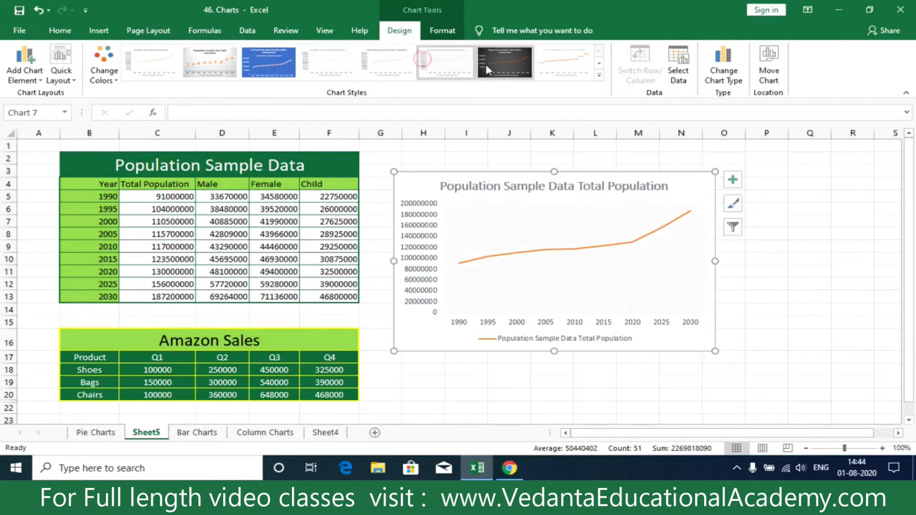
Step: Apply Chart Style 13, giving the line markers and a bold uppercase title
{"action": "left_click", "coordinate": [505, 62]}
{"action": "left_click", "coordinate": [599, 75]}
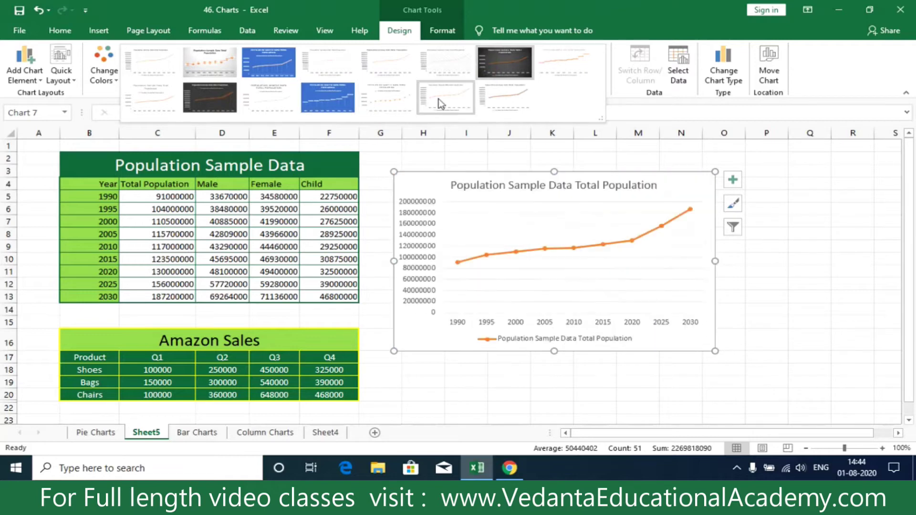
{"action": "left_click", "coordinate": [400, 102]}
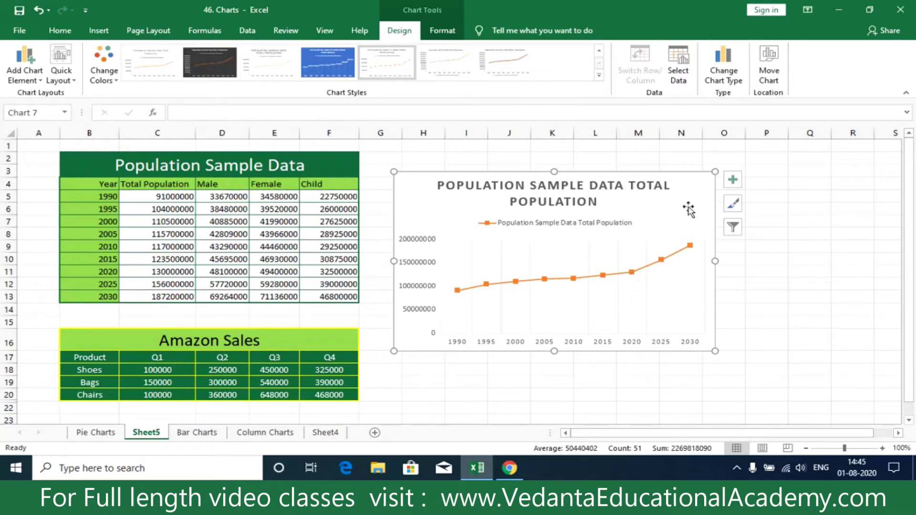
{"action": "left_click", "coordinate": [670, 248]}
{"action": "double_click", "coordinate": [672, 247]}
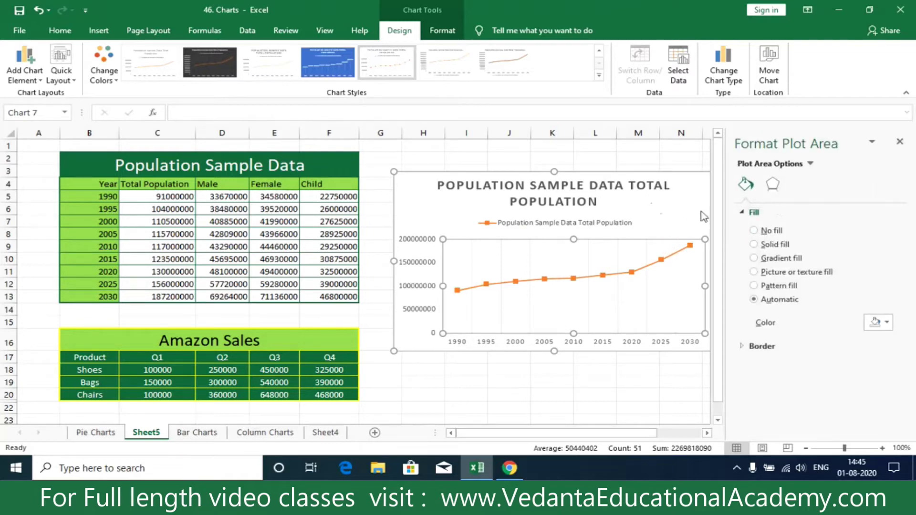
Step: Open and close the formatting panes for the chart area and gridlines
{"action": "left_click", "coordinate": [683, 202]}
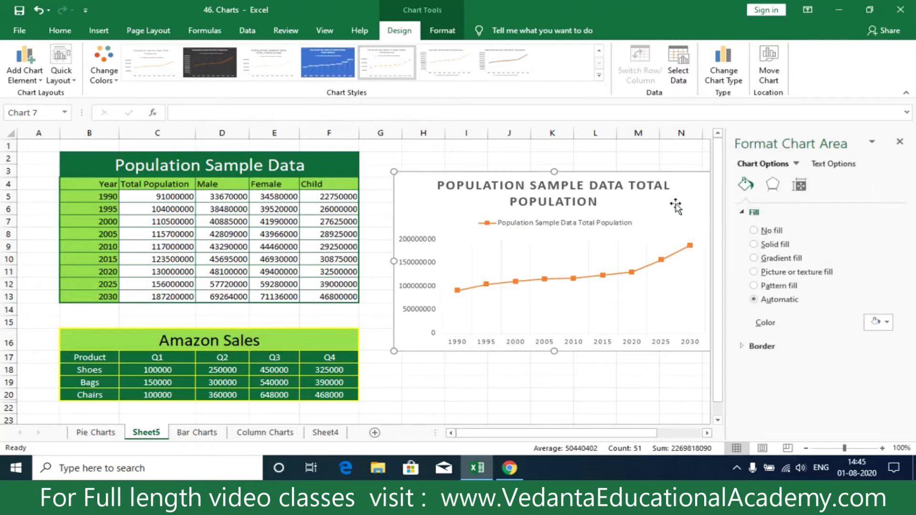
{"action": "left_click", "coordinate": [900, 141]}
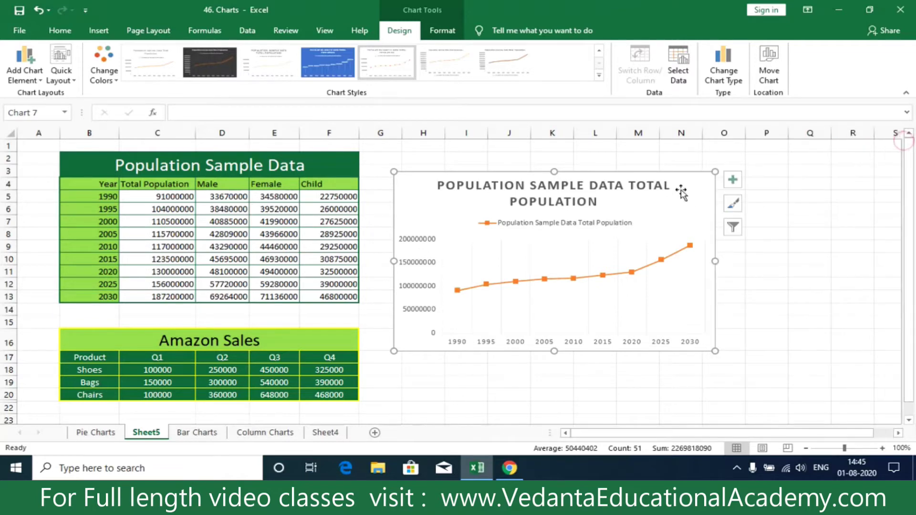
{"action": "double_click", "coordinate": [687, 188]}
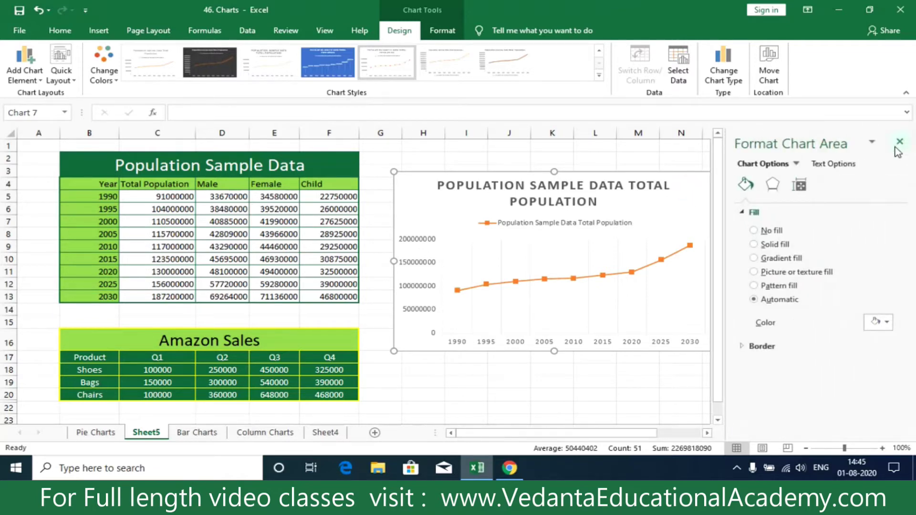
{"action": "left_click", "coordinate": [900, 141]}
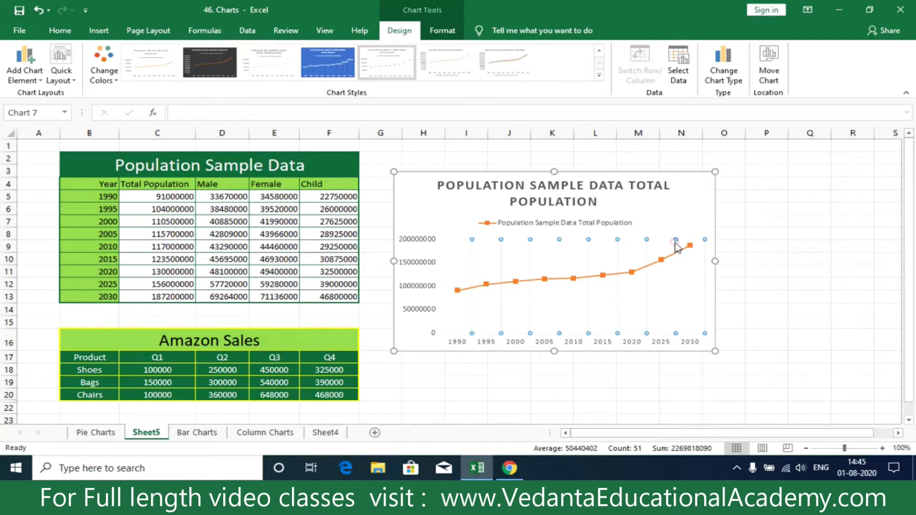
{"action": "double_click", "coordinate": [676, 245]}
{"action": "left_click", "coordinate": [900, 142]}
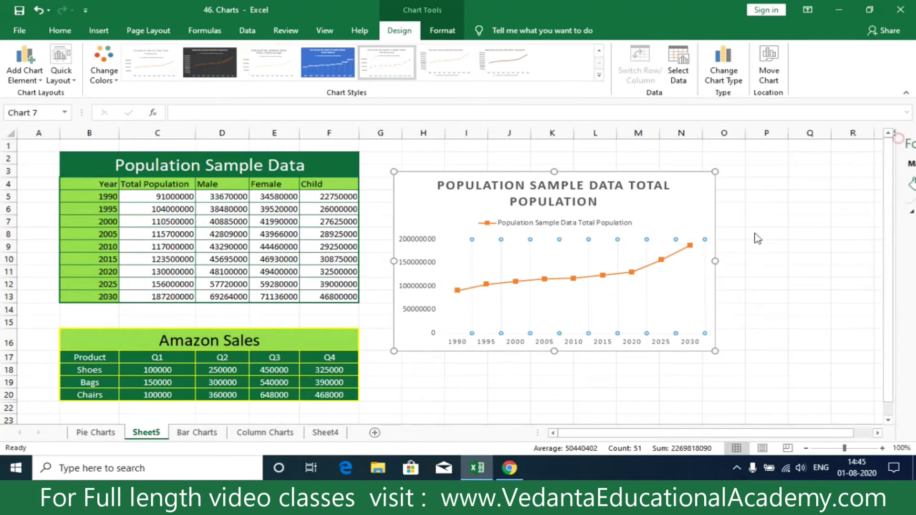
Step: Fill the chart area with solid yellow
{"action": "double_click", "coordinate": [688, 187]}
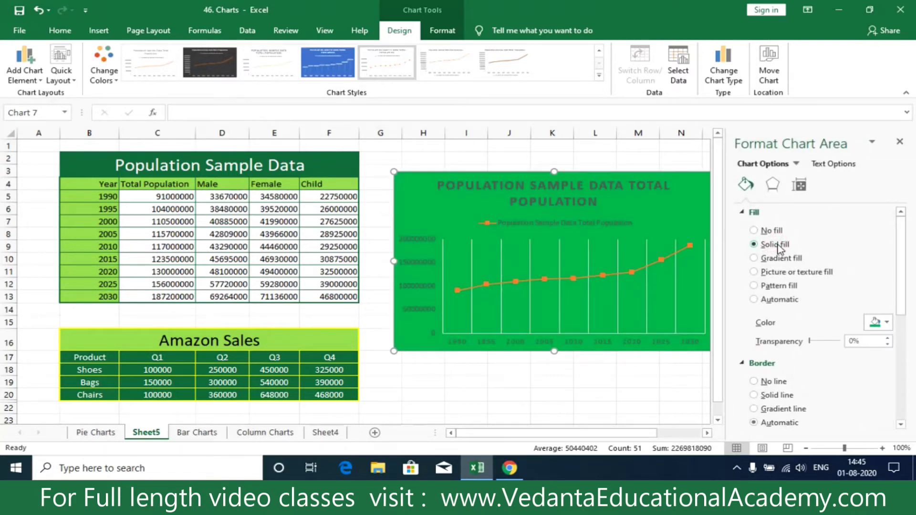
{"action": "left_click", "coordinate": [888, 322]}
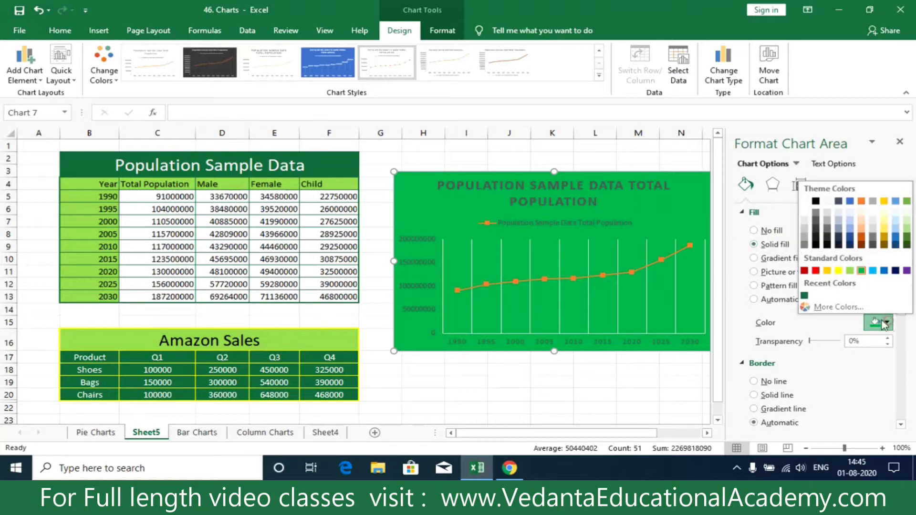
{"action": "left_click", "coordinate": [839, 270]}
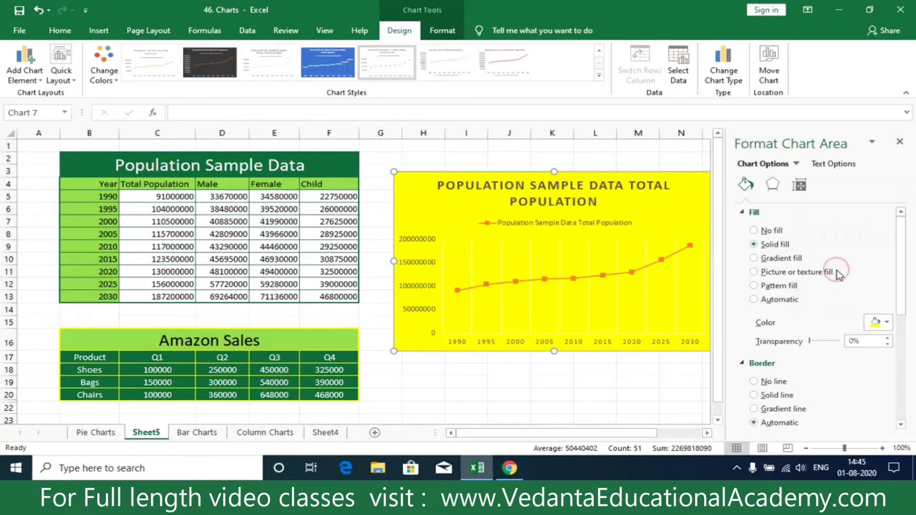
{"action": "left_click", "coordinate": [900, 141]}
{"action": "double_click", "coordinate": [683, 230]}
Step: Give the plot area a solid green fill and close the formatting pane
{"action": "left_click", "coordinate": [899, 142]}
{"action": "double_click", "coordinate": [694, 289]}
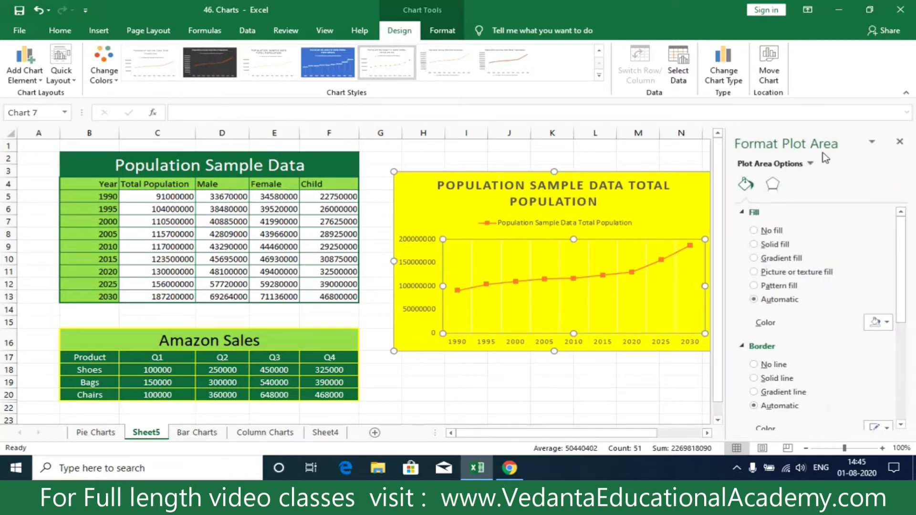
{"action": "left_click", "coordinate": [754, 245]}
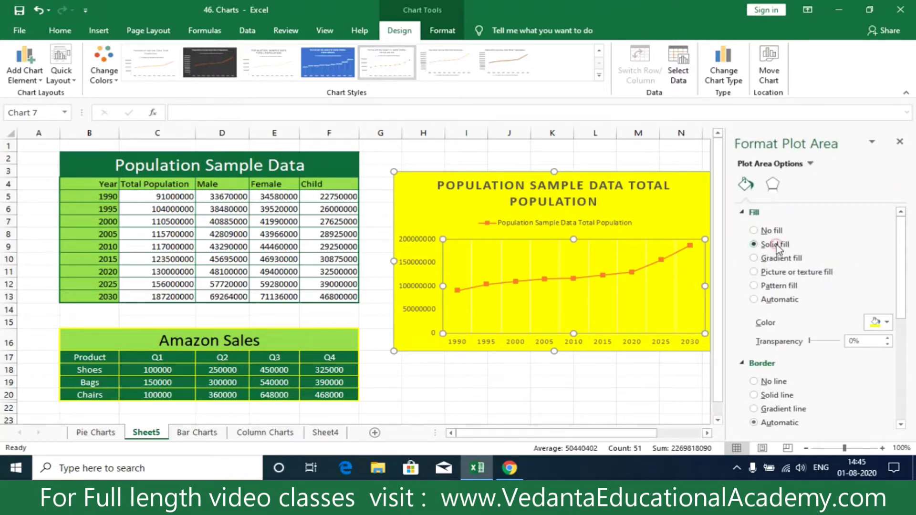
{"action": "left_click", "coordinate": [888, 323]}
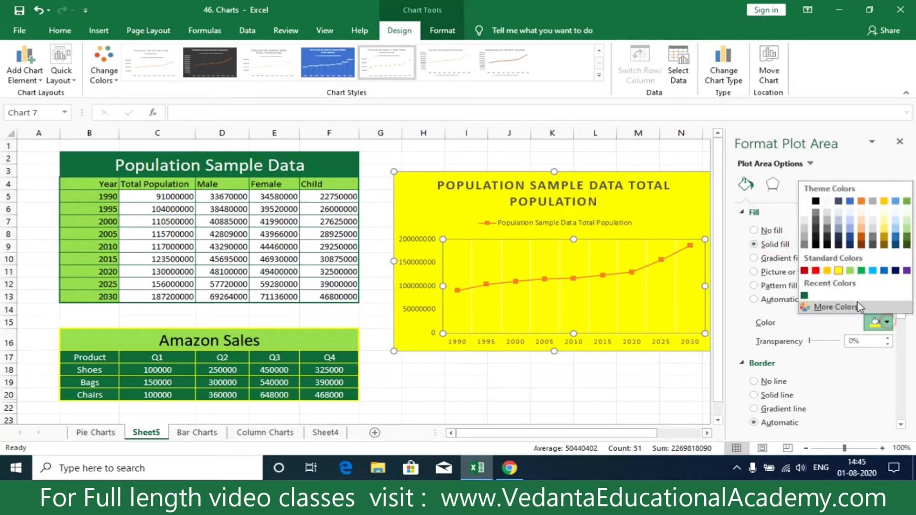
{"action": "left_click", "coordinate": [862, 272]}
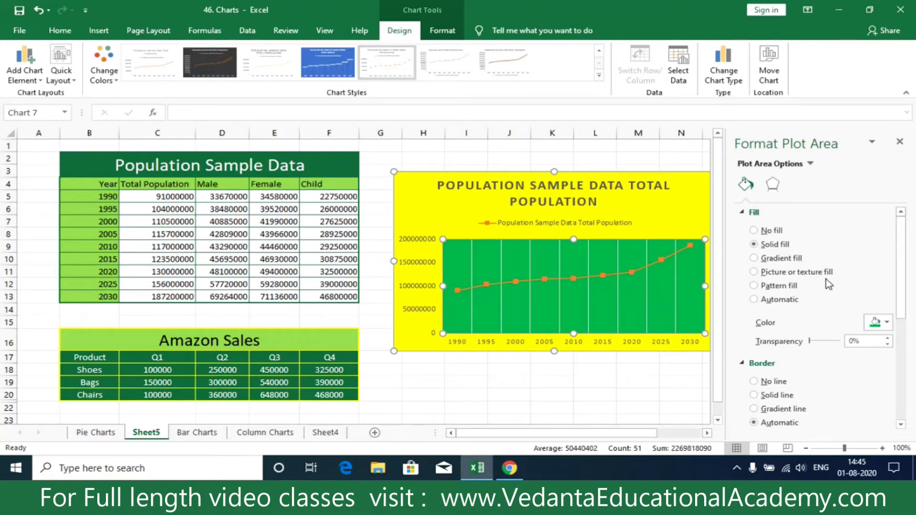
{"action": "scroll", "coordinate": [811, 310], "scroll_direction": "down", "scroll_amount": 2}
{"action": "scroll", "coordinate": [806, 333], "scroll_direction": "down", "scroll_amount": 3}
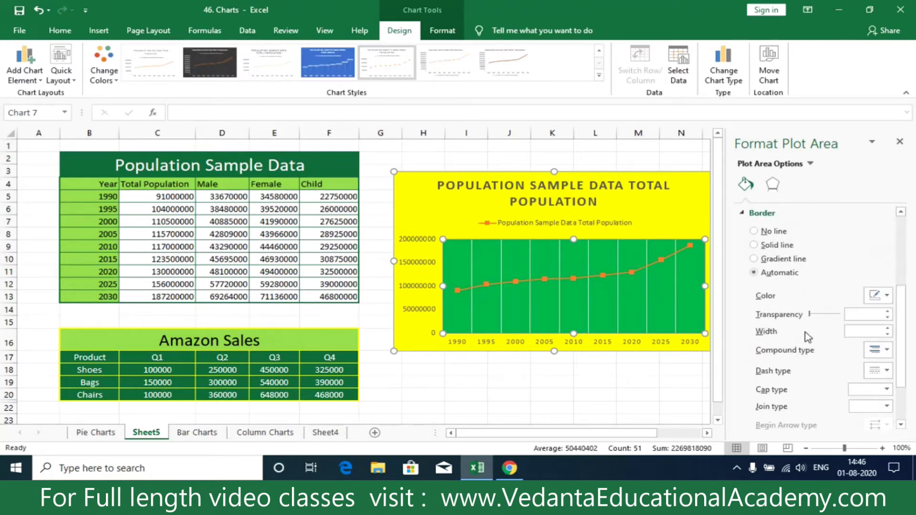
{"action": "scroll", "coordinate": [803, 311], "scroll_direction": "down", "scroll_amount": 2}
{"action": "scroll", "coordinate": [803, 309], "scroll_direction": "up", "scroll_amount": 1}
{"action": "scroll", "coordinate": [801, 308], "scroll_direction": "up", "scroll_amount": 5}
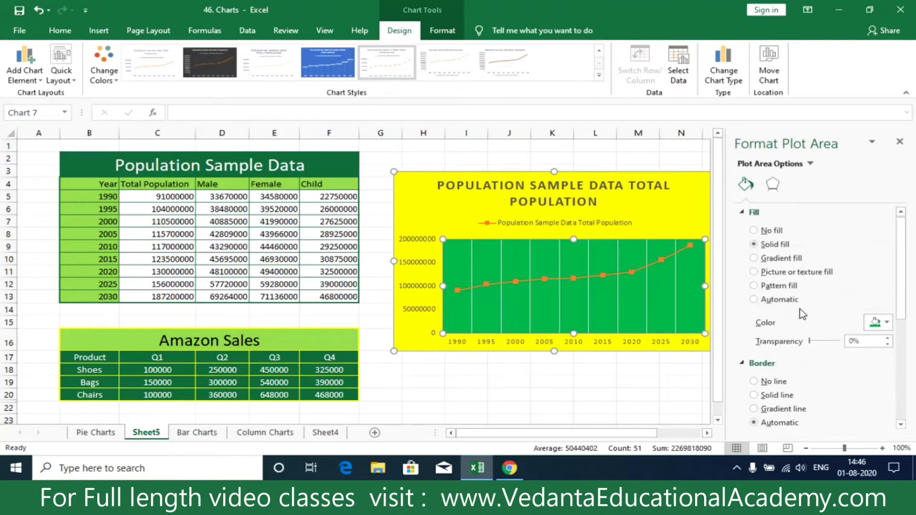
{"action": "left_click", "coordinate": [900, 142]}
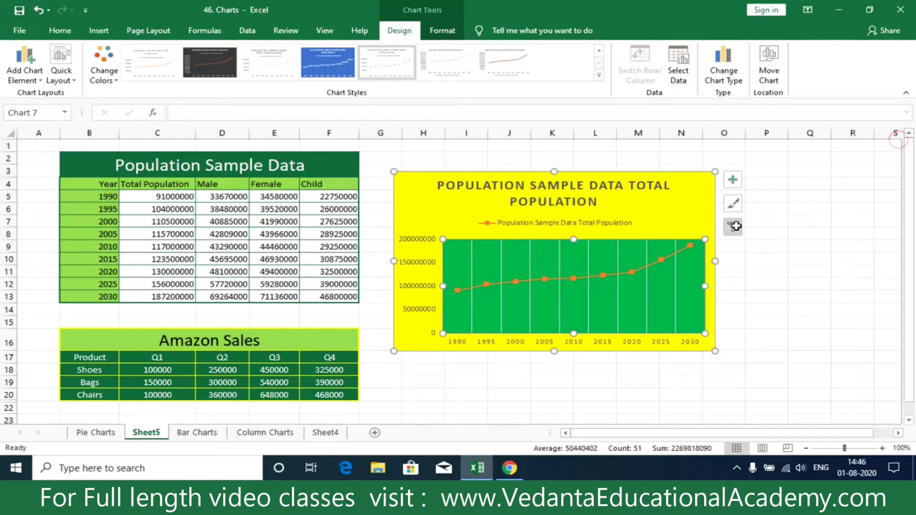
Step: Open Format Chart Area and apply a parchment texture fill to the chart area
{"action": "double_click", "coordinate": [699, 187]}
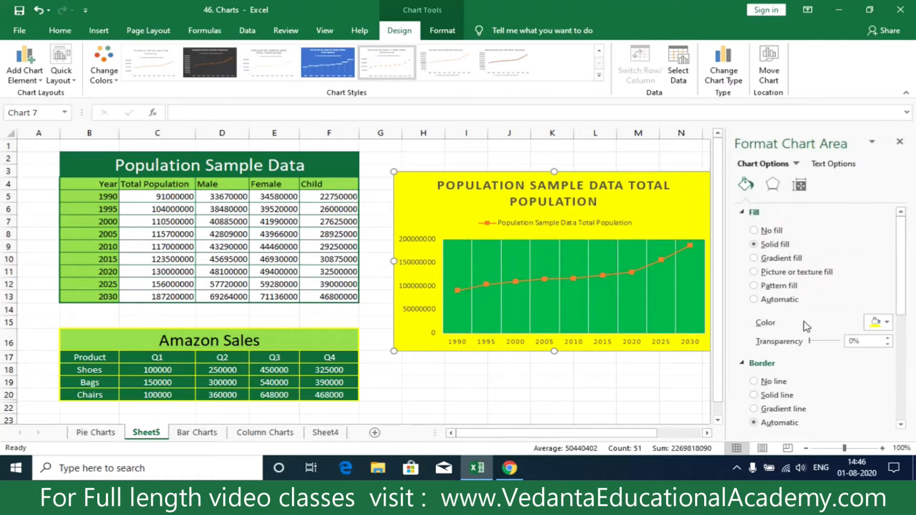
{"action": "mouse_move", "coordinate": [906, 278]}
{"action": "left_mouse_down"}
{"action": "mouse_move", "coordinate": [914, 364]}
{"action": "mouse_move", "coordinate": [911, 270]}
{"action": "left_mouse_up"}
{"action": "left_click", "coordinate": [774, 273]}
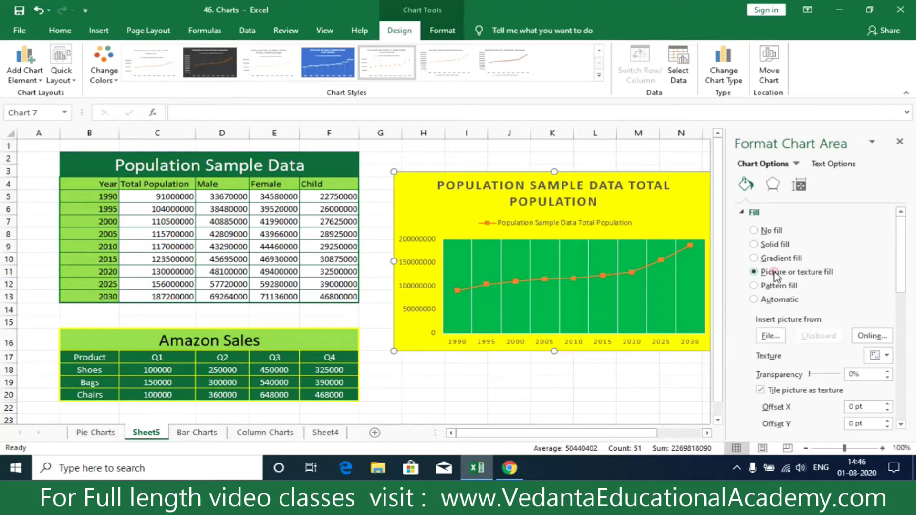
Step: Fill the chart area with the cxdf picture from the THUMBNAILS folder
{"action": "left_click", "coordinate": [770, 337]}
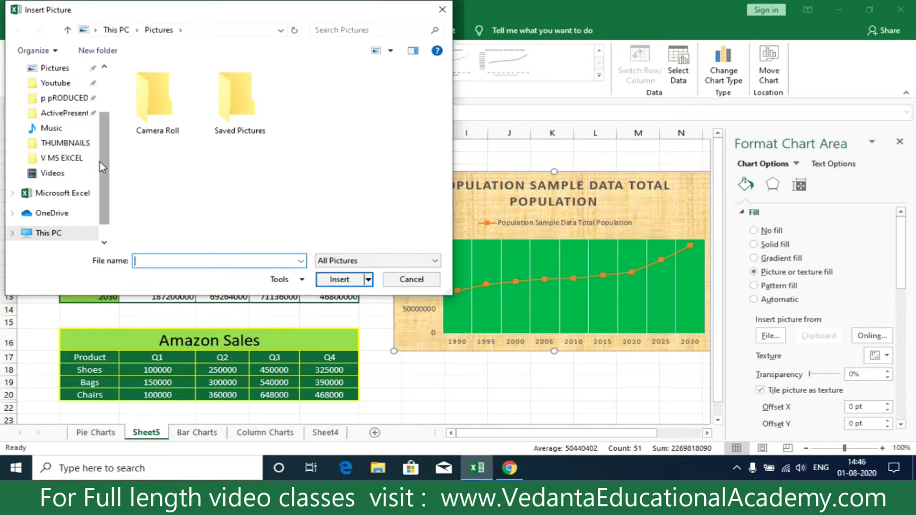
{"action": "scroll", "coordinate": [100, 162], "scroll_direction": "up", "scroll_amount": 3}
{"action": "left_click", "coordinate": [47, 109]}
{"action": "left_click", "coordinate": [54, 94]}
{"action": "left_click_drag", "start_coordinate": [101, 137], "coordinate": [117, 208]}
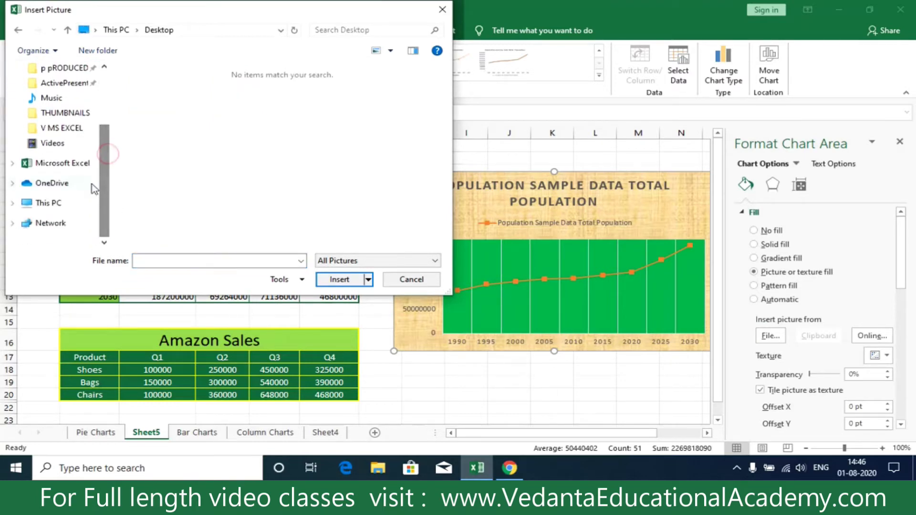
{"action": "left_click", "coordinate": [69, 115]}
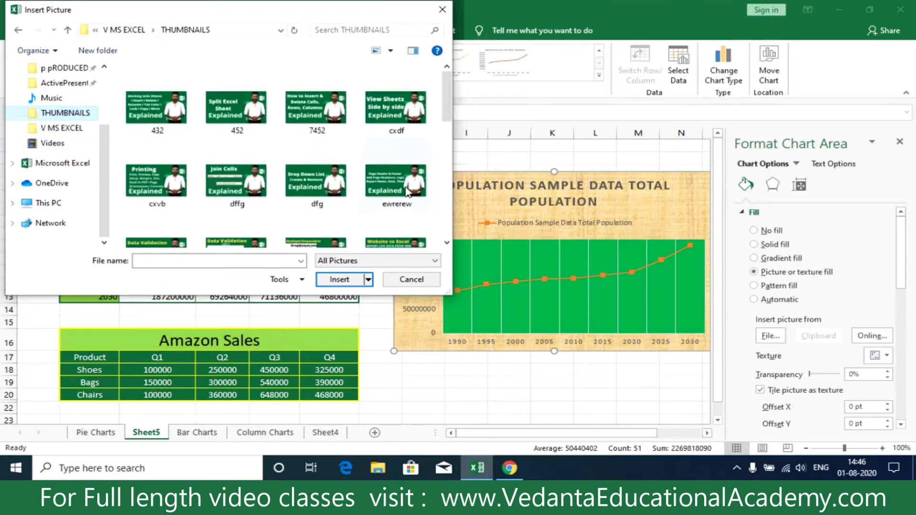
{"action": "scroll", "coordinate": [354, 163], "scroll_direction": "down", "scroll_amount": 5}
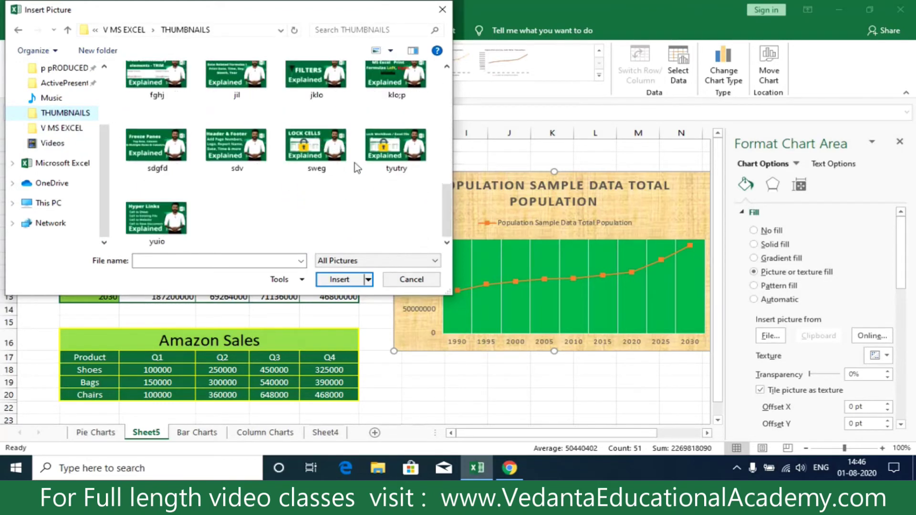
{"action": "scroll", "coordinate": [353, 165], "scroll_direction": "up", "scroll_amount": 2}
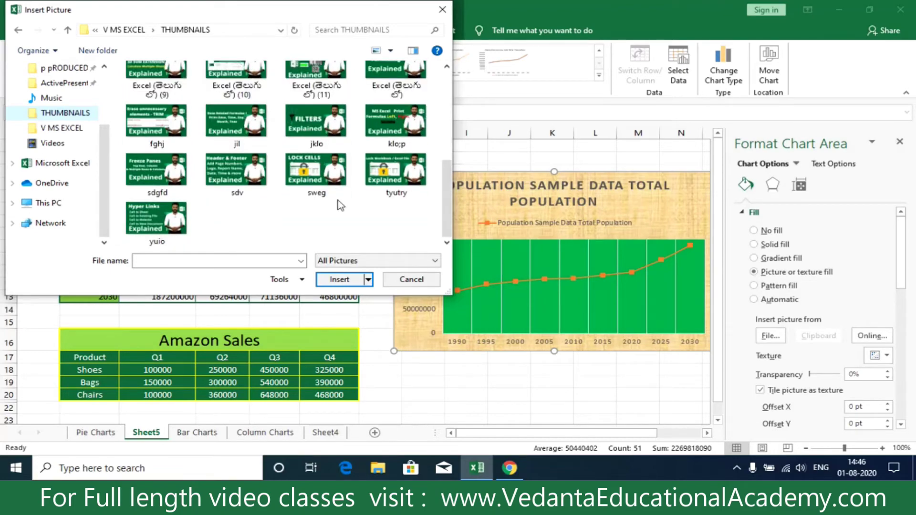
{"action": "scroll", "coordinate": [341, 205], "scroll_direction": "up", "scroll_amount": 4}
{"action": "left_click", "coordinate": [403, 120]}
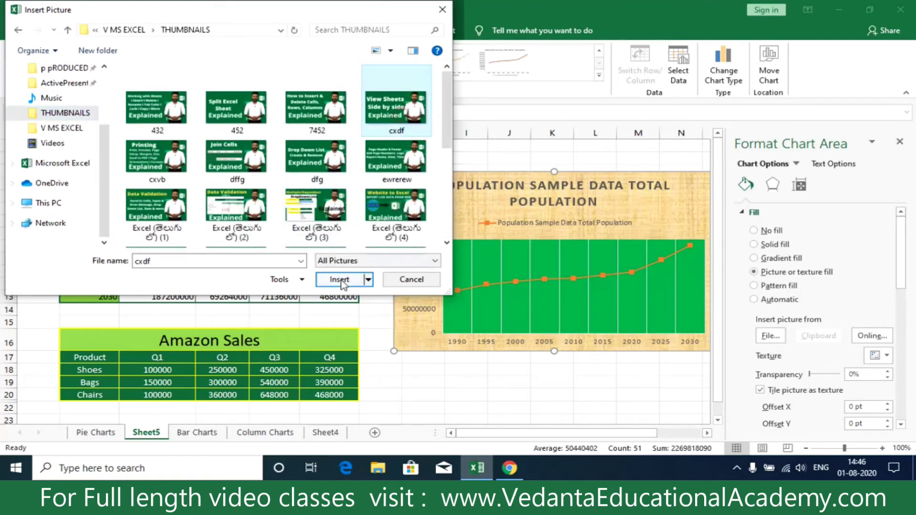
{"action": "left_click", "coordinate": [339, 280]}
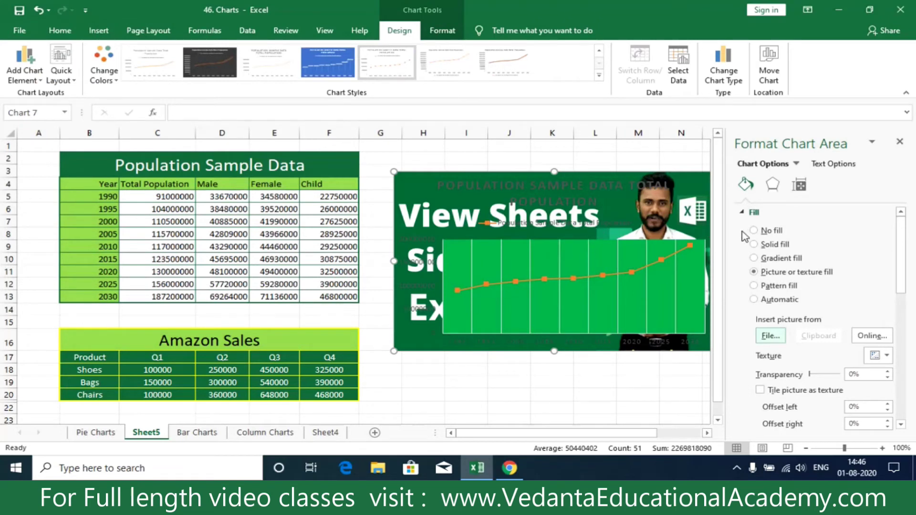
Step: Switch the chart area to a solid fill, trying green and settling on red
{"action": "left_click", "coordinate": [774, 244]}
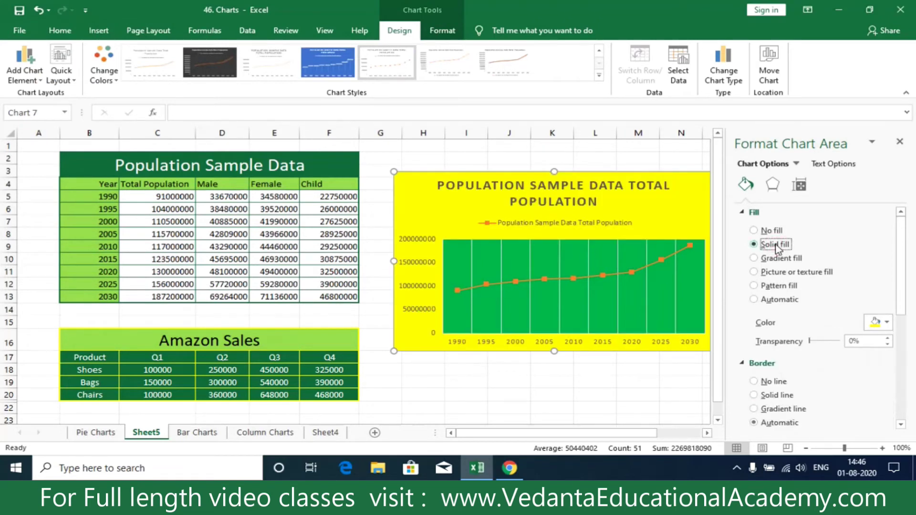
{"action": "left_click", "coordinate": [887, 323]}
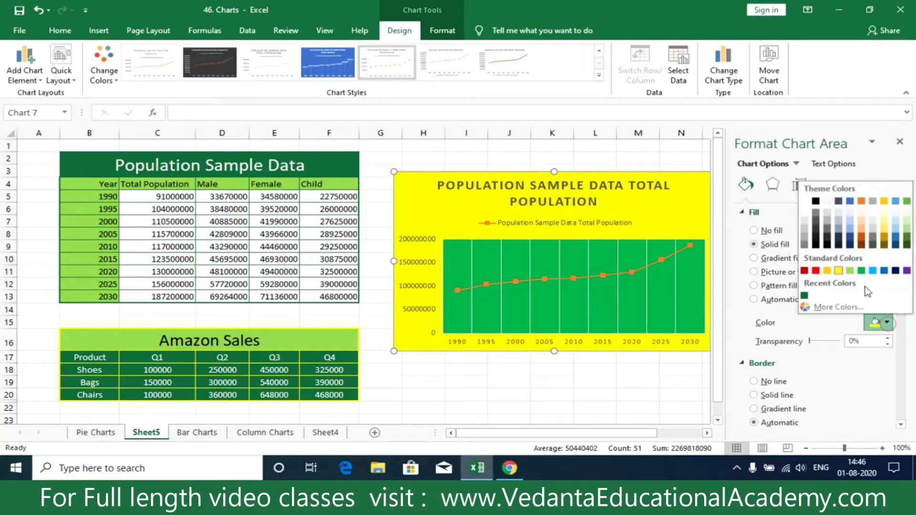
{"action": "left_click", "coordinate": [860, 271]}
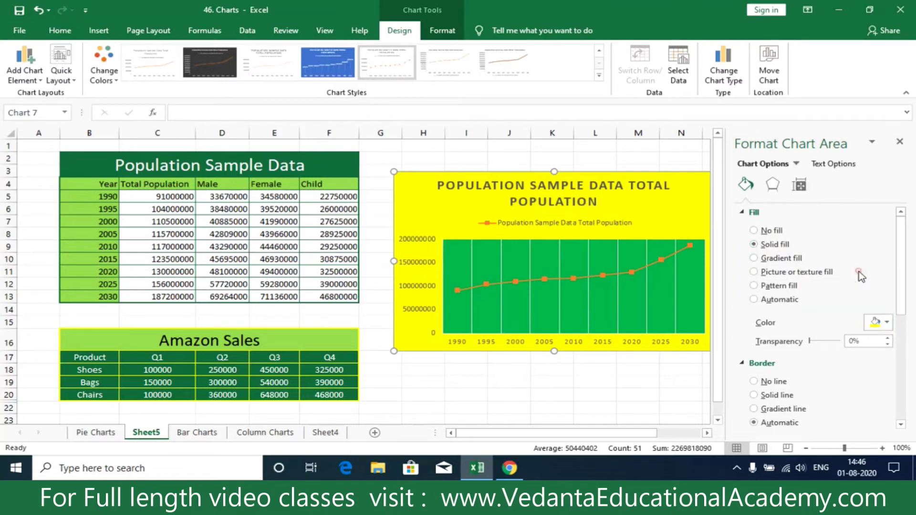
{"action": "left_click", "coordinate": [886, 322]}
{"action": "left_click", "coordinate": [816, 271]}
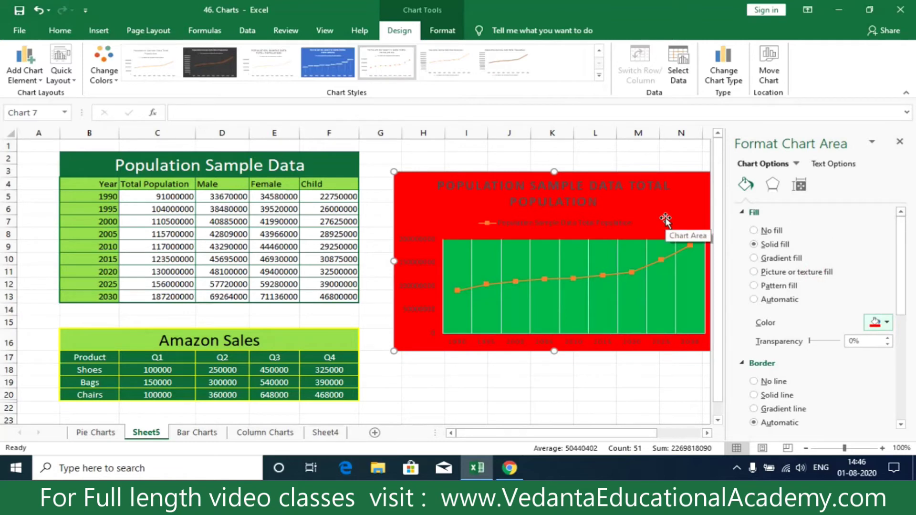
{"action": "left_click", "coordinate": [686, 274]}
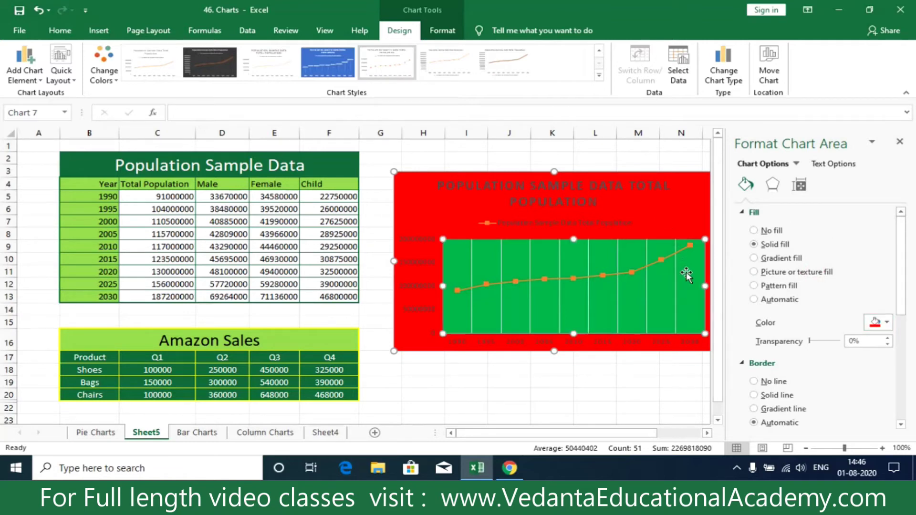
Step: Set the population data line's colour to the yellow standard colour
{"action": "left_click", "coordinate": [662, 257]}
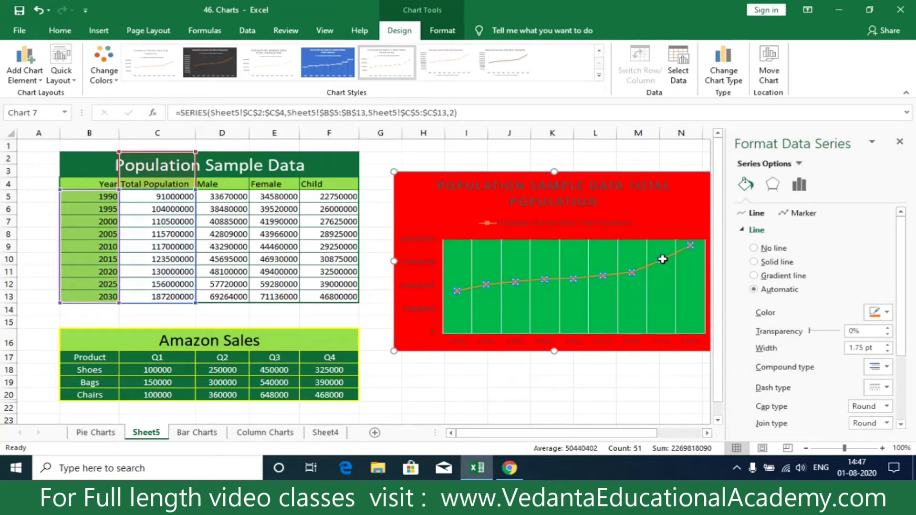
{"action": "left_click", "coordinate": [887, 313]}
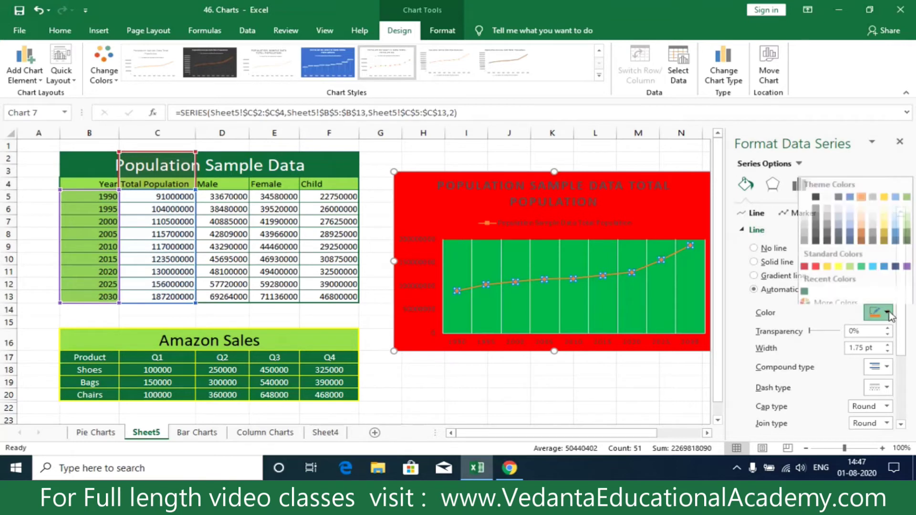
{"action": "left_click", "coordinate": [838, 261]}
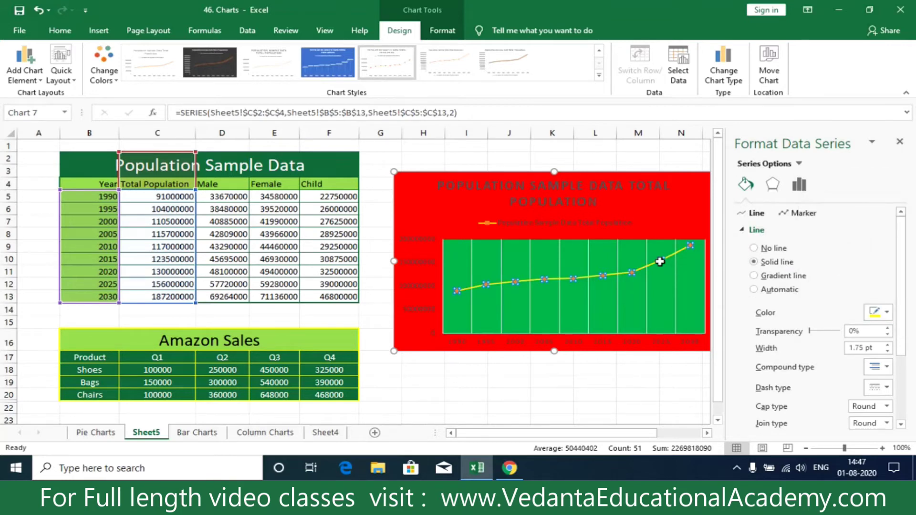
{"action": "left_click", "coordinate": [415, 239]}
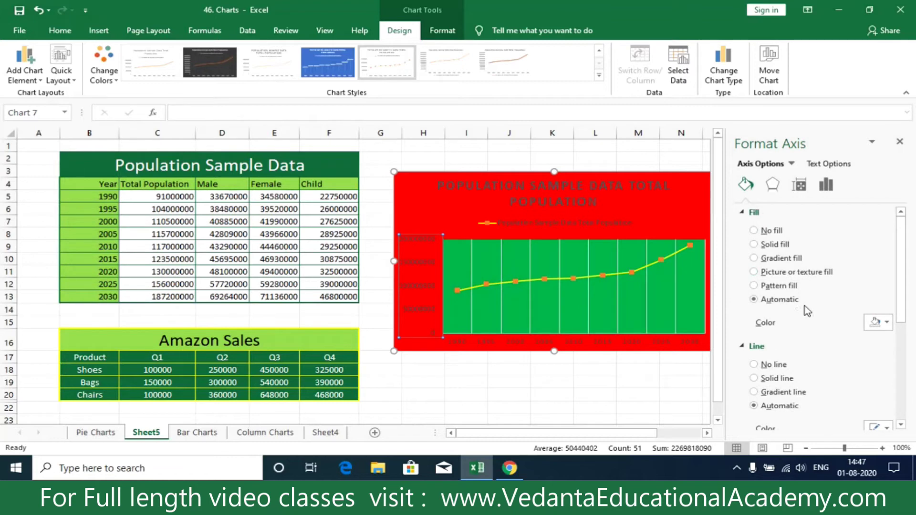
Step: Give the vertical axis a solid fill, trying blue and then yellow
{"action": "left_click", "coordinate": [892, 322]}
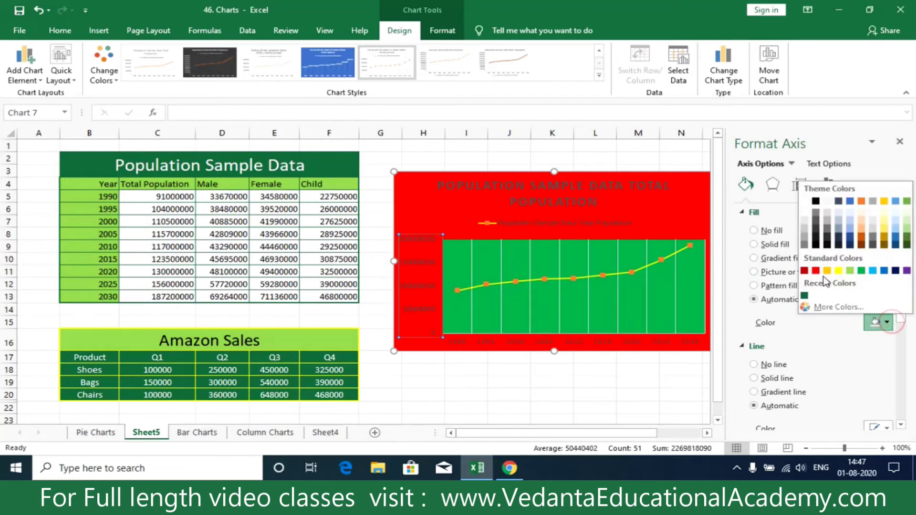
{"action": "left_click", "coordinate": [885, 271]}
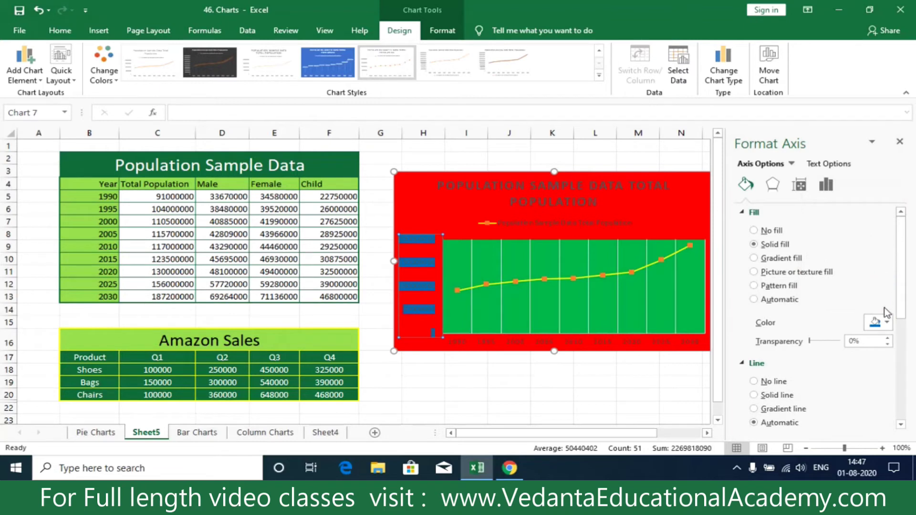
{"action": "left_click", "coordinate": [887, 322]}
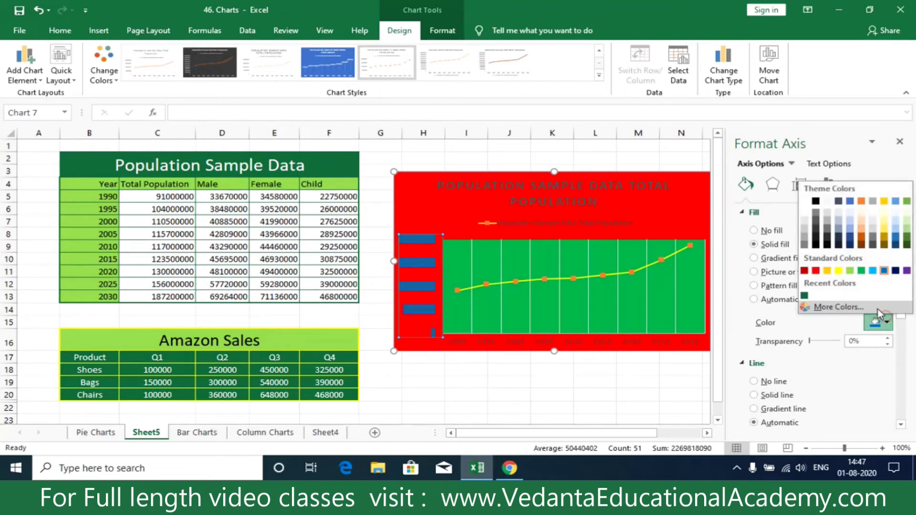
{"action": "left_click", "coordinate": [838, 271]}
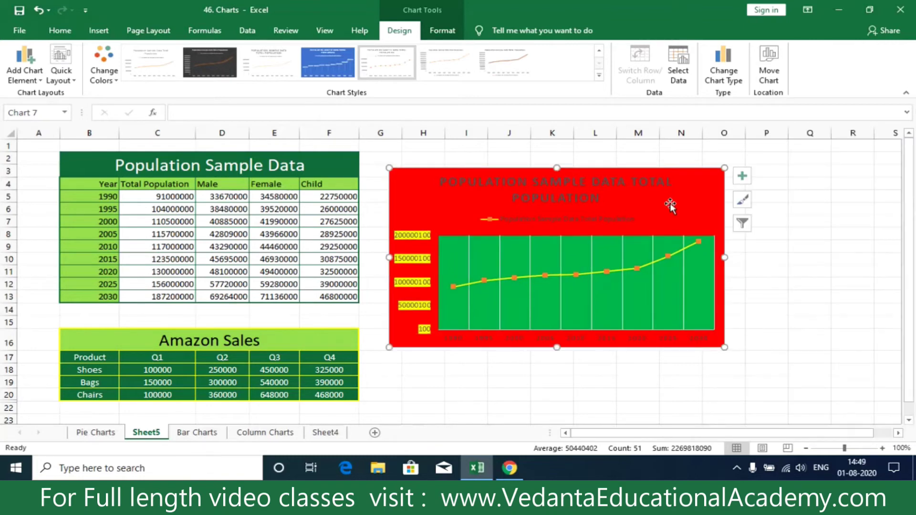
Step: Delete the chart title, then delete the whole population chart
{"action": "right_click", "coordinate": [670, 204]}
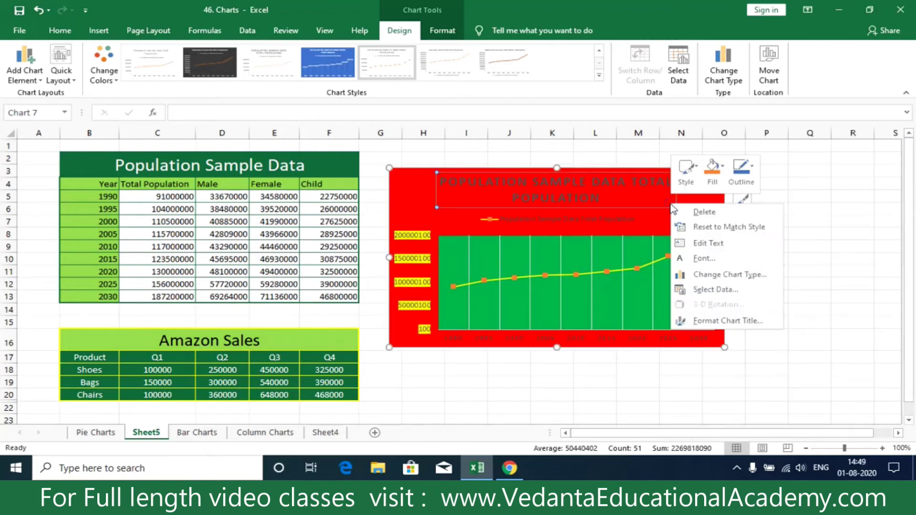
{"action": "left_click", "coordinate": [700, 211]}
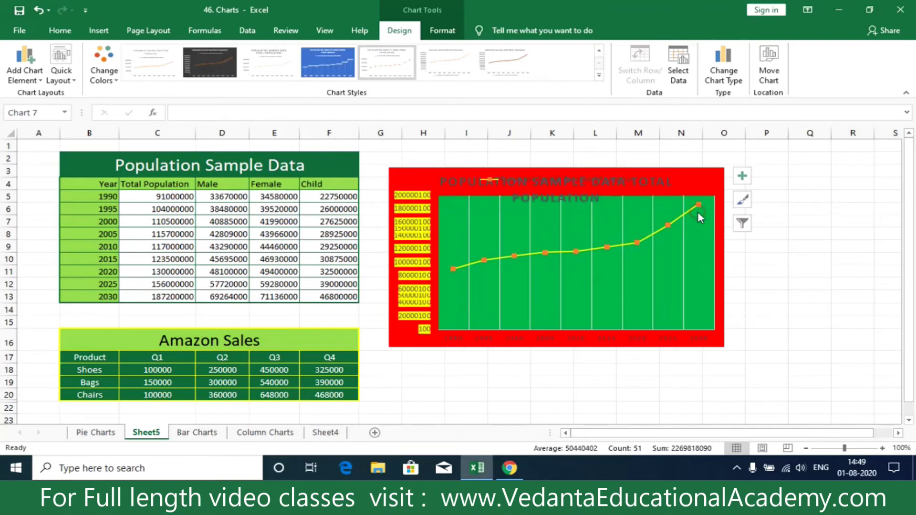
{"action": "right_click", "coordinate": [703, 195]}
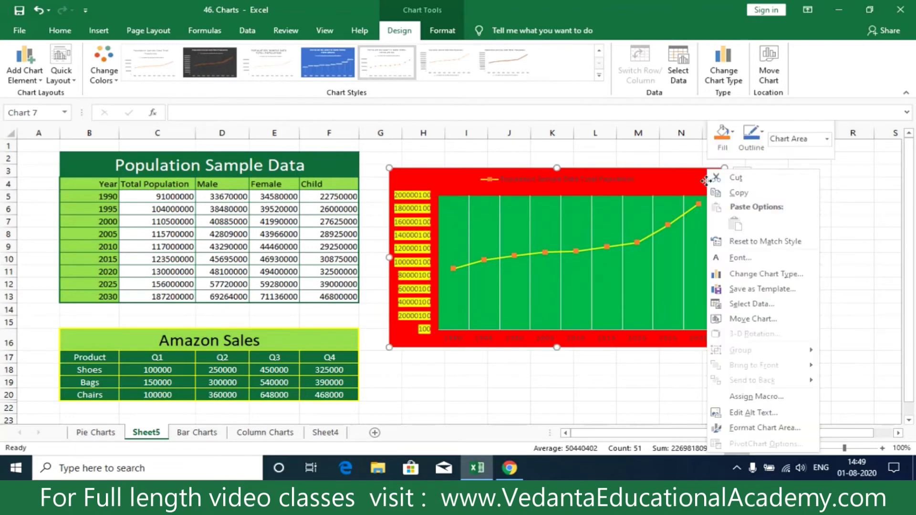
{"action": "left_click", "coordinate": [739, 193]}
{"action": "key", "text": "Delete"}
{"action": "left_click", "coordinate": [552, 210]}
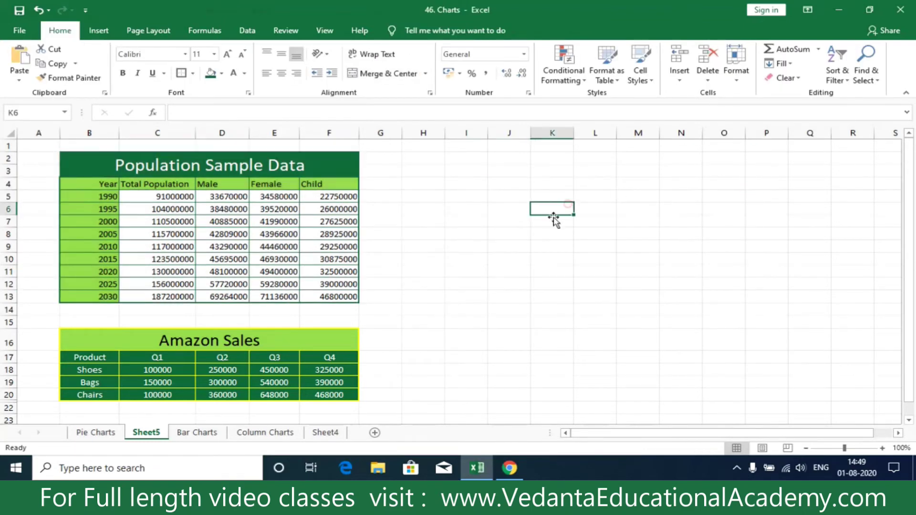
Step: Insert a clustered column chart from the B16:F20 Amazon Sales table and place it right of the table
{"action": "scroll", "coordinate": [525, 225], "scroll_direction": "down", "scroll_amount": 2}
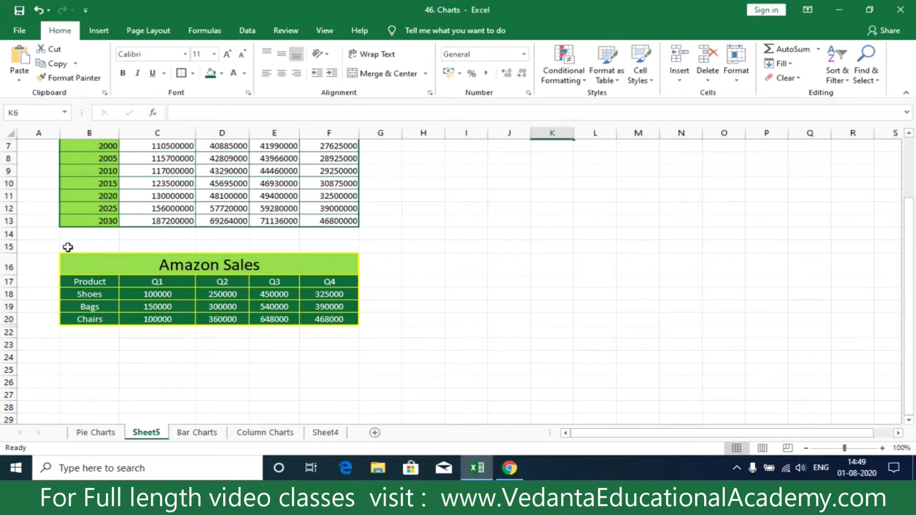
{"action": "mouse_move", "coordinate": [68, 262]}
{"action": "left_mouse_down"}
{"action": "mouse_move", "coordinate": [285, 333]}
{"action": "mouse_move", "coordinate": [280, 319]}
{"action": "left_mouse_up"}
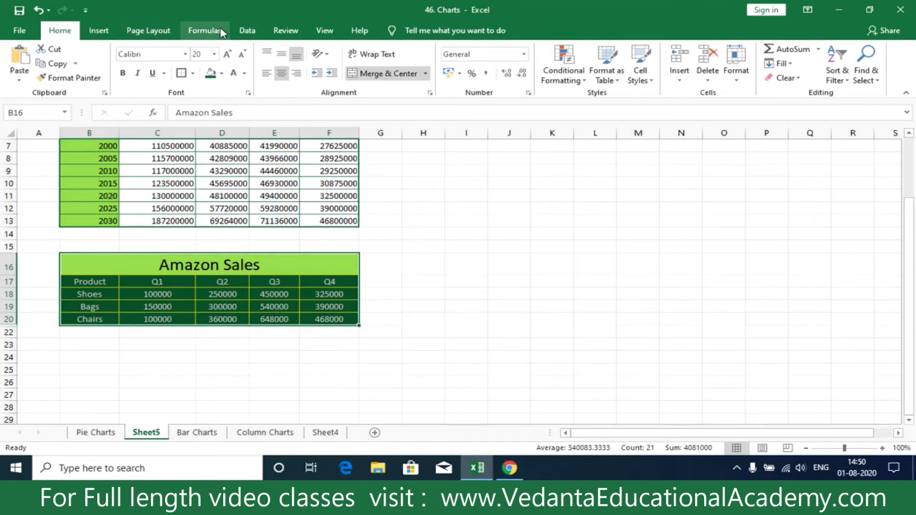
{"action": "left_click", "coordinate": [94, 32]}
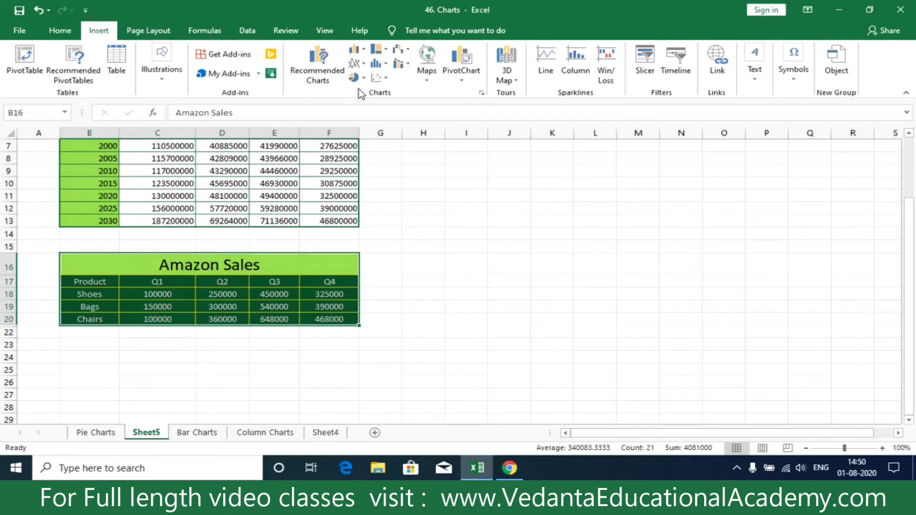
{"action": "left_click", "coordinate": [409, 65]}
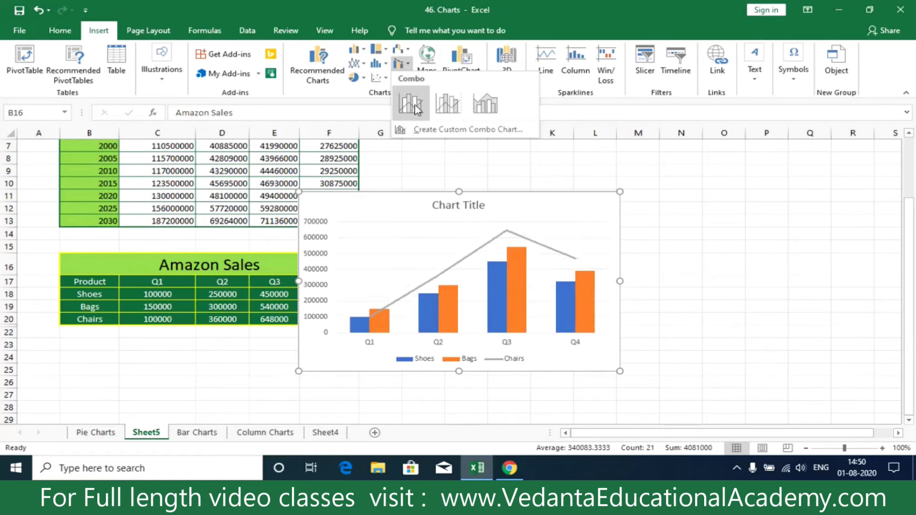
{"action": "left_click", "coordinate": [361, 53]}
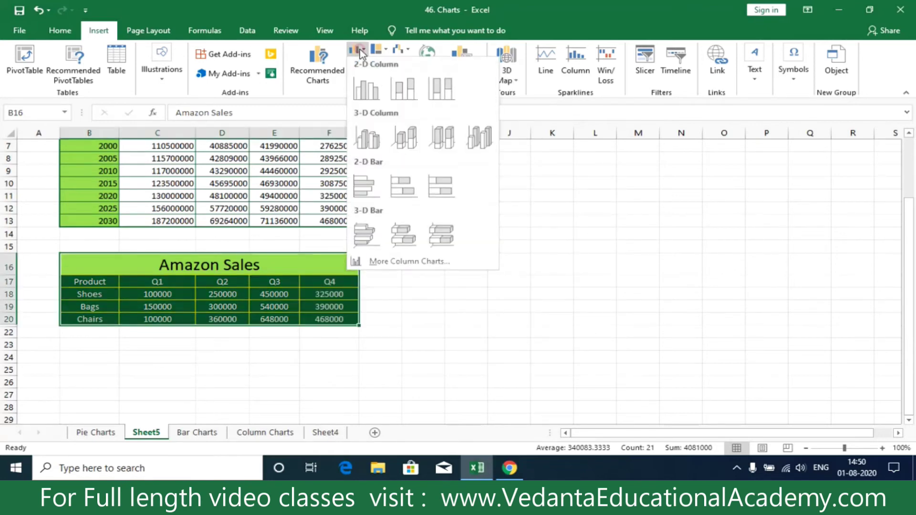
{"action": "left_click", "coordinate": [384, 51]}
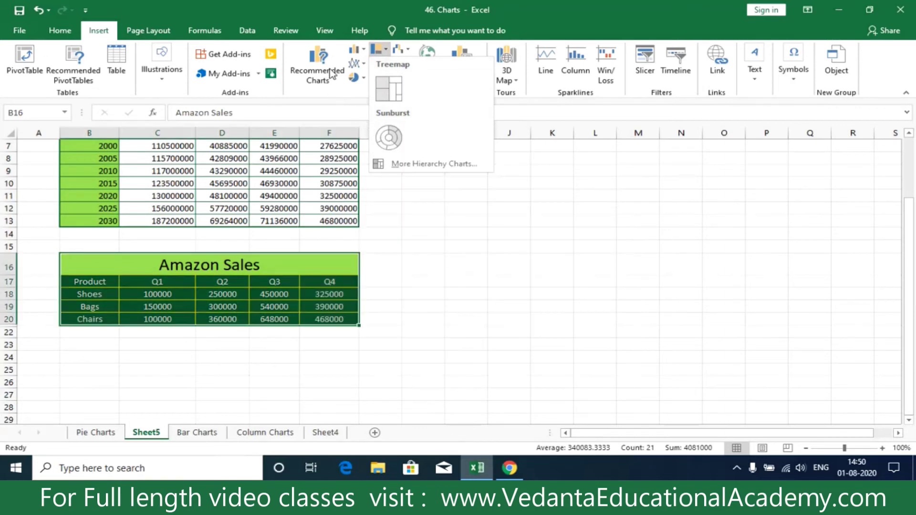
{"action": "left_click", "coordinate": [356, 49]}
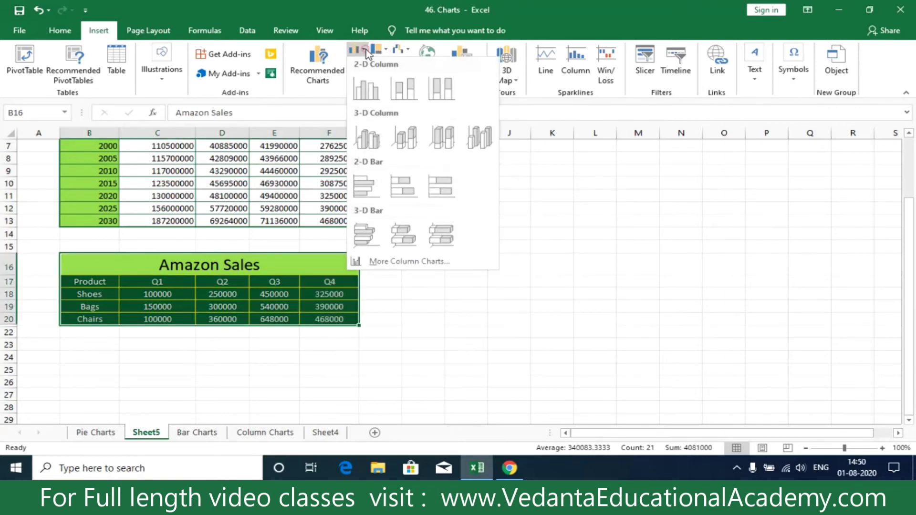
{"action": "left_click", "coordinate": [371, 104]}
{"action": "mouse_move", "coordinate": [542, 194]}
{"action": "left_mouse_down"}
{"action": "mouse_move", "coordinate": [633, 178]}
{"action": "mouse_move", "coordinate": [648, 185]}
{"action": "left_mouse_up"}
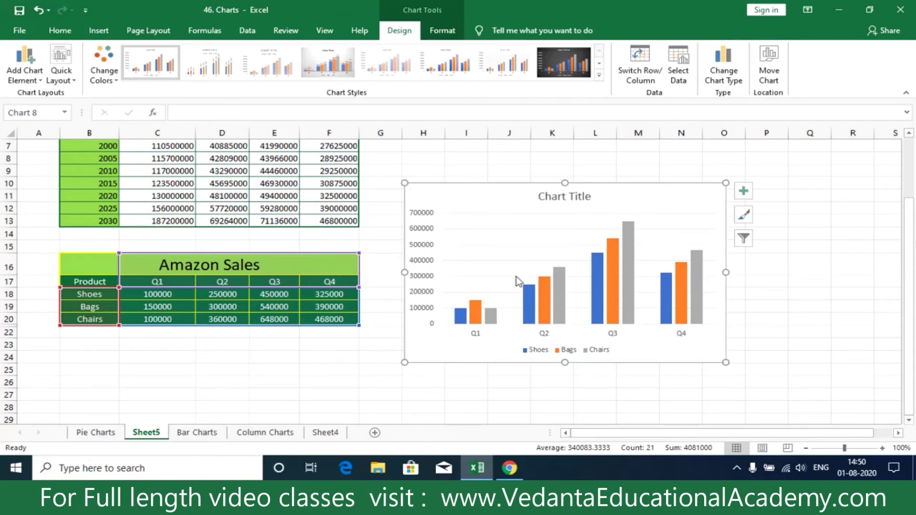
{"action": "left_click", "coordinate": [446, 62]}
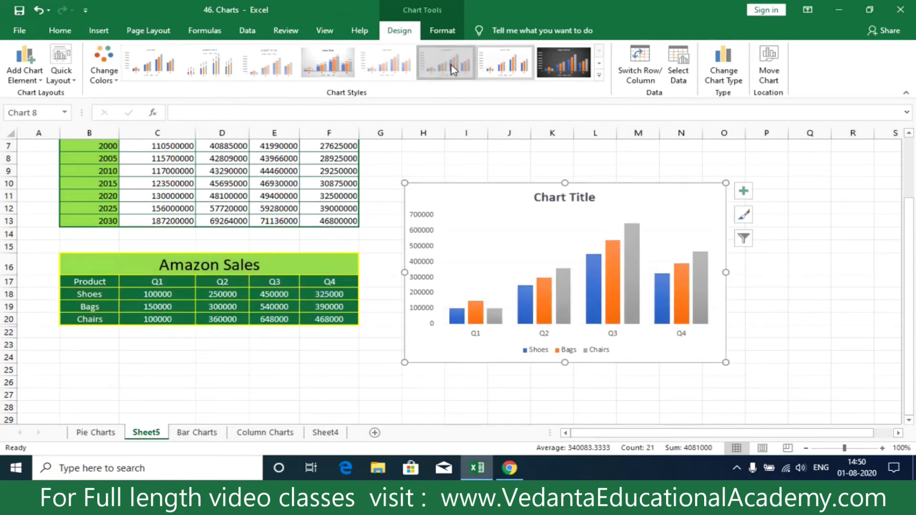
{"action": "left_click", "coordinate": [205, 62]}
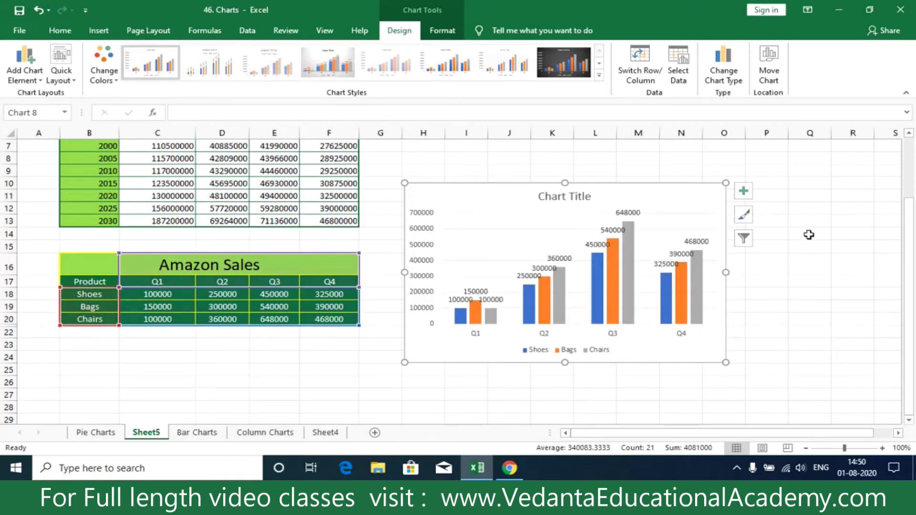
{"action": "left_click", "coordinate": [743, 191]}
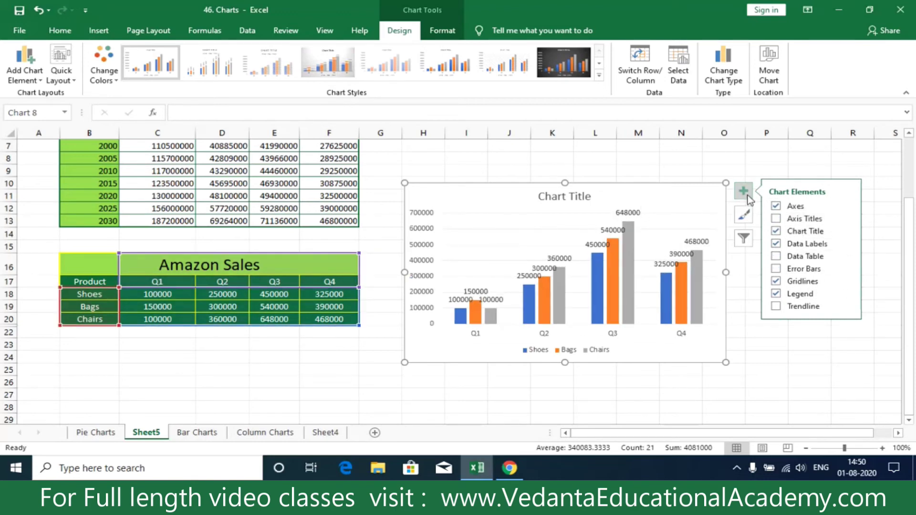
{"action": "left_click", "coordinate": [776, 307]}
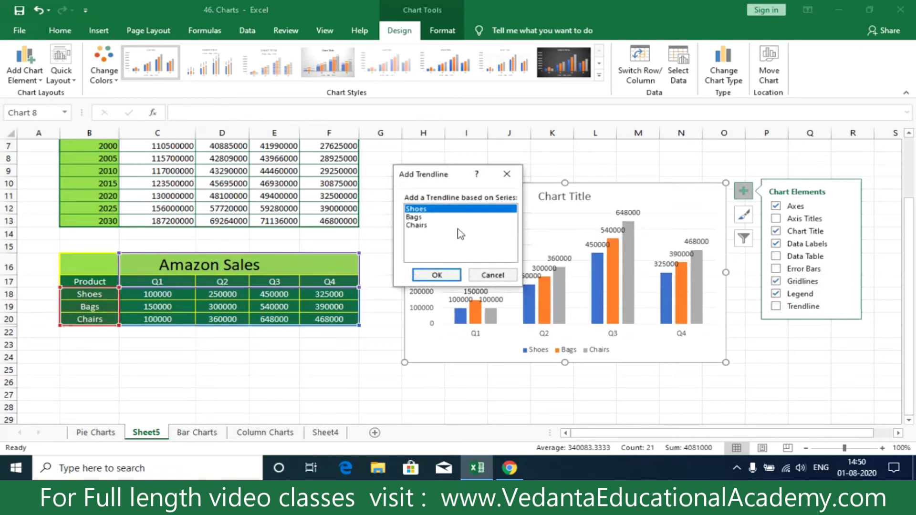
{"action": "left_click", "coordinate": [507, 282]}
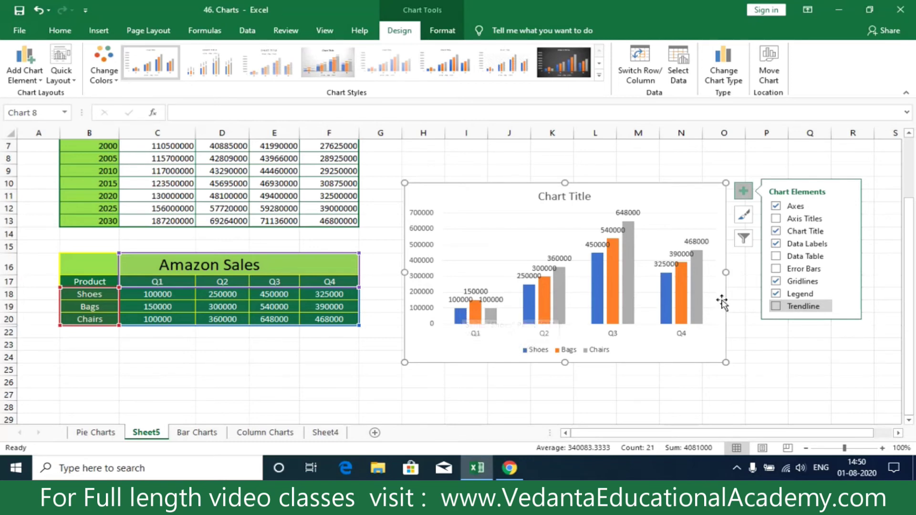
{"action": "left_click", "coordinate": [811, 306]}
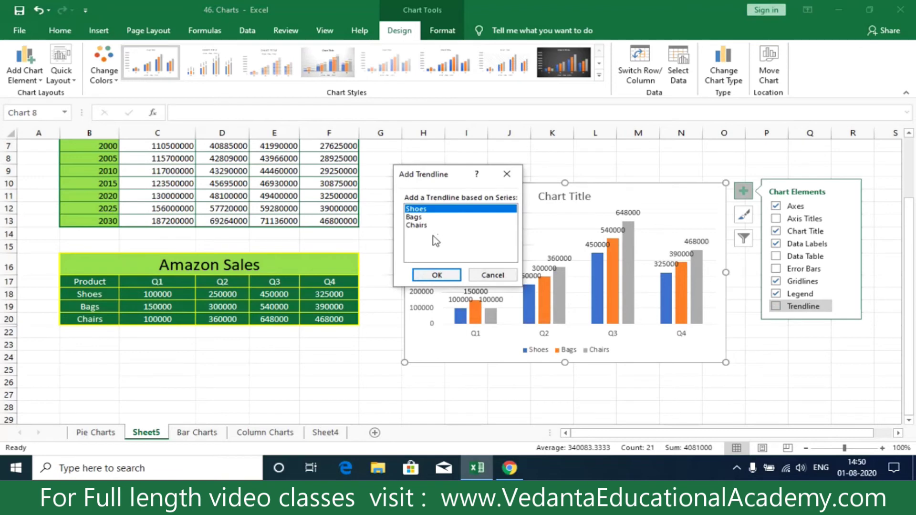
{"action": "left_click", "coordinate": [431, 275]}
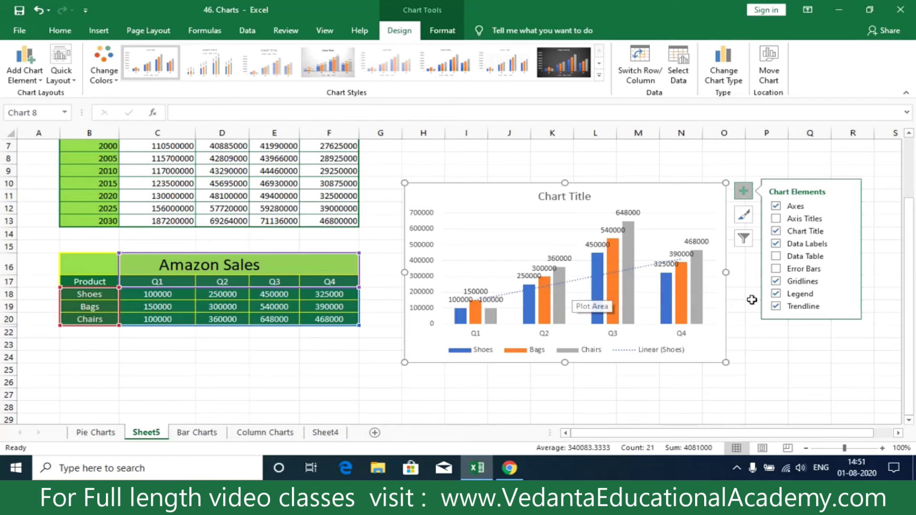
{"action": "left_click", "coordinate": [776, 308]}
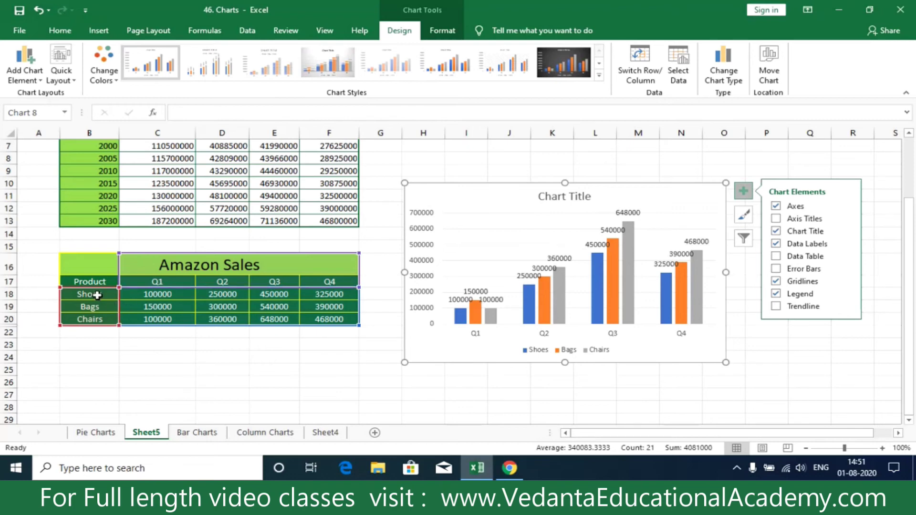
{"action": "left_click", "coordinate": [677, 67]}
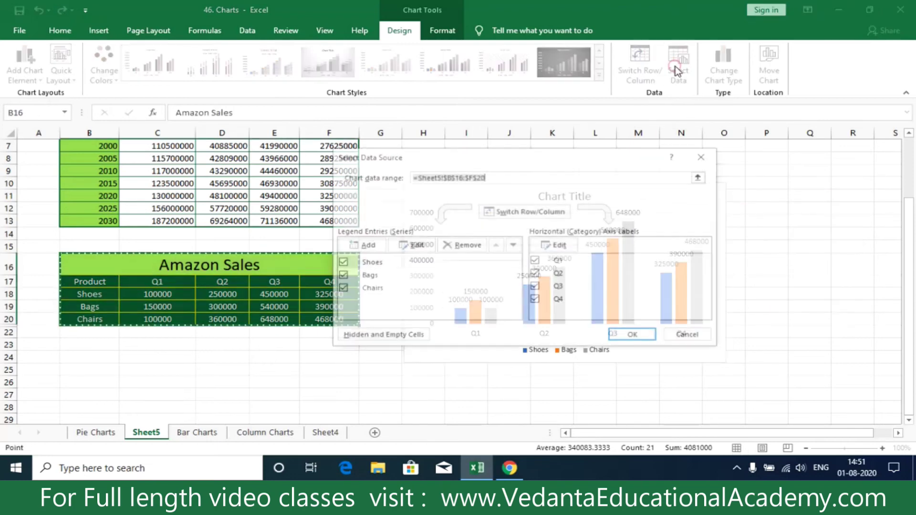
Step: Hide the Bags and Chairs series so the chart shows only Shoes
{"action": "left_click", "coordinate": [341, 278]}
{"action": "left_click", "coordinate": [340, 288]}
{"action": "left_click", "coordinate": [642, 339]}
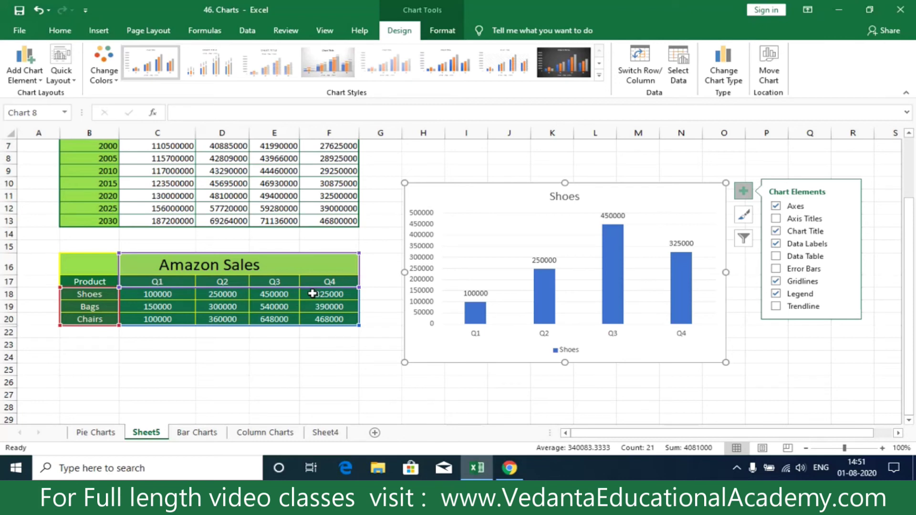
{"action": "left_click_drag", "start_coordinate": [326, 286], "coordinate": [189, 291]}
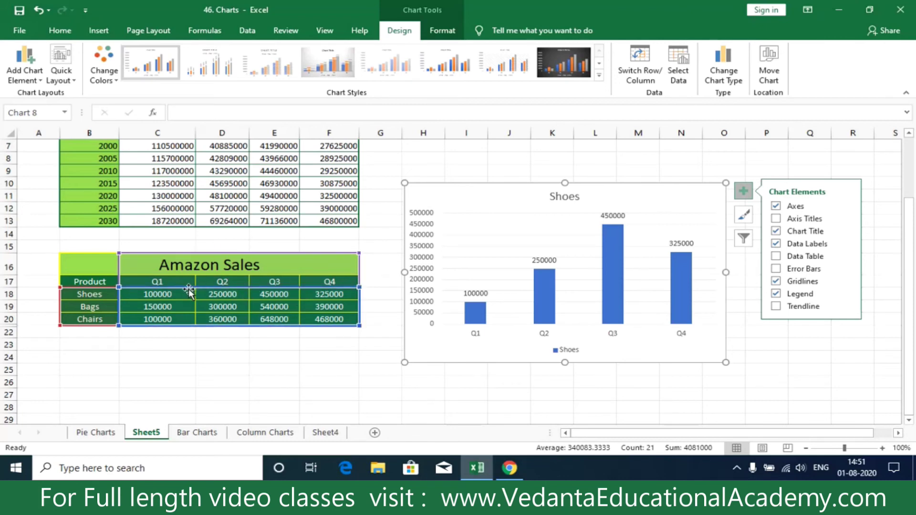
Step: In Select Data, uncheck Q4, Q3 and Q2 so only Shoes Q1 is plotted
{"action": "right_click", "coordinate": [675, 191]}
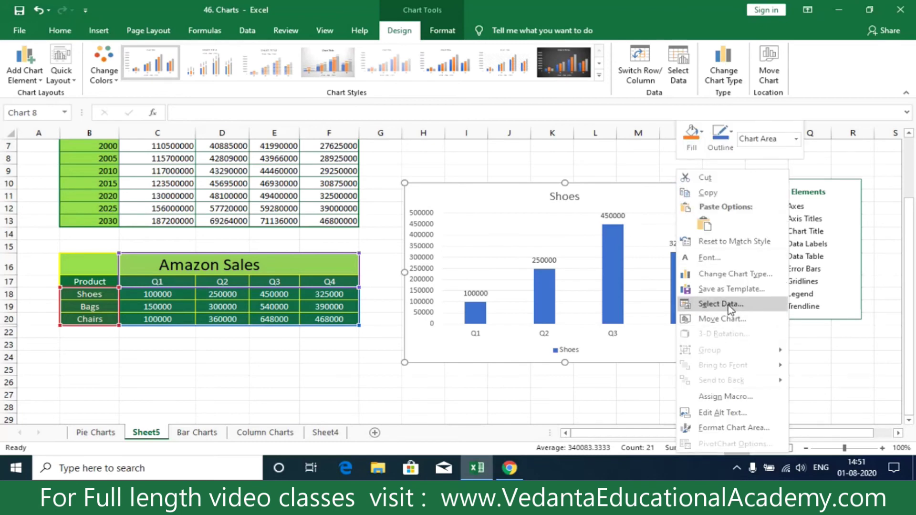
{"action": "left_click", "coordinate": [680, 77]}
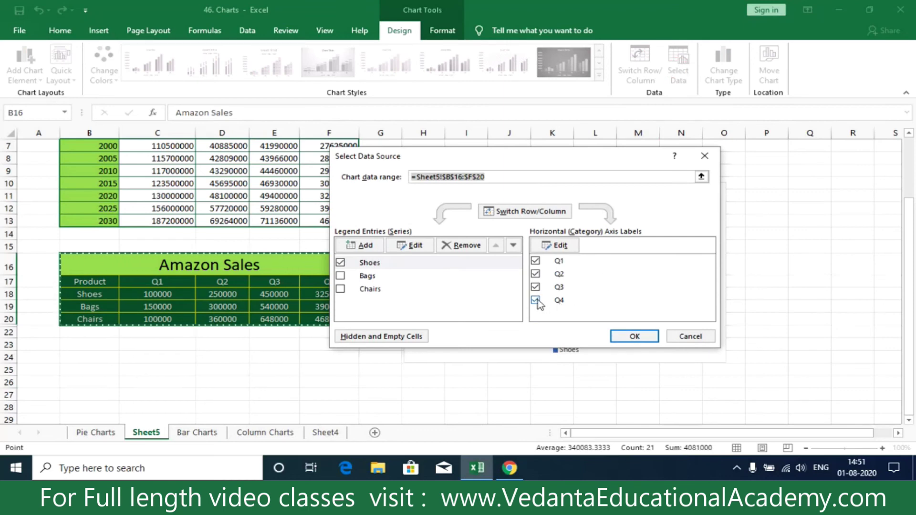
{"action": "left_click", "coordinate": [535, 300]}
{"action": "left_click", "coordinate": [535, 287]}
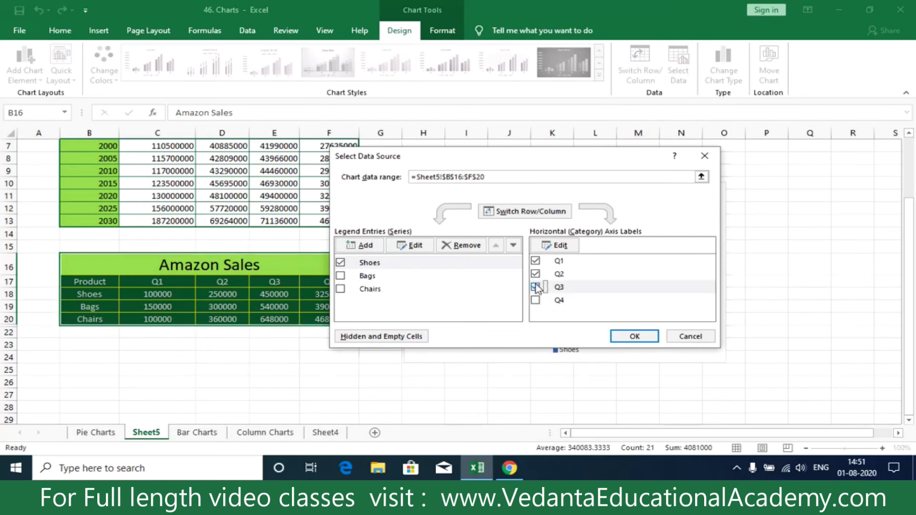
{"action": "left_click", "coordinate": [536, 274]}
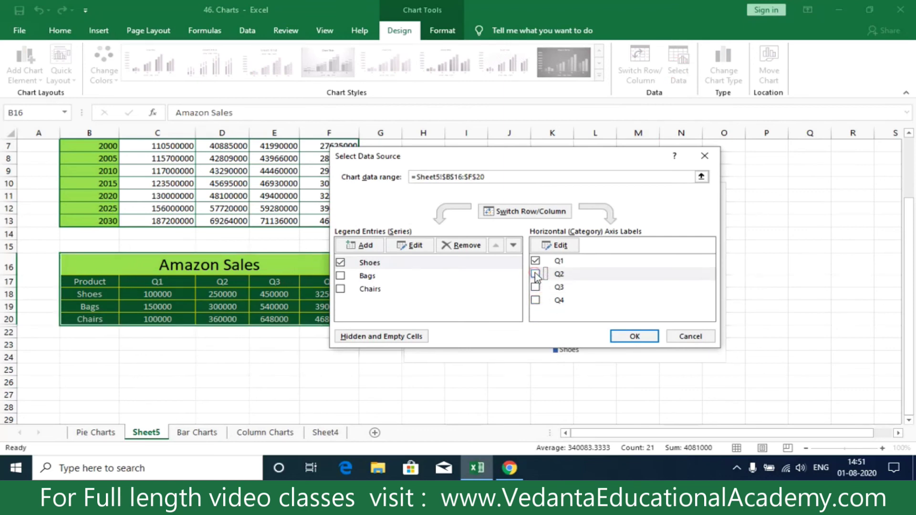
{"action": "left_click", "coordinate": [635, 336]}
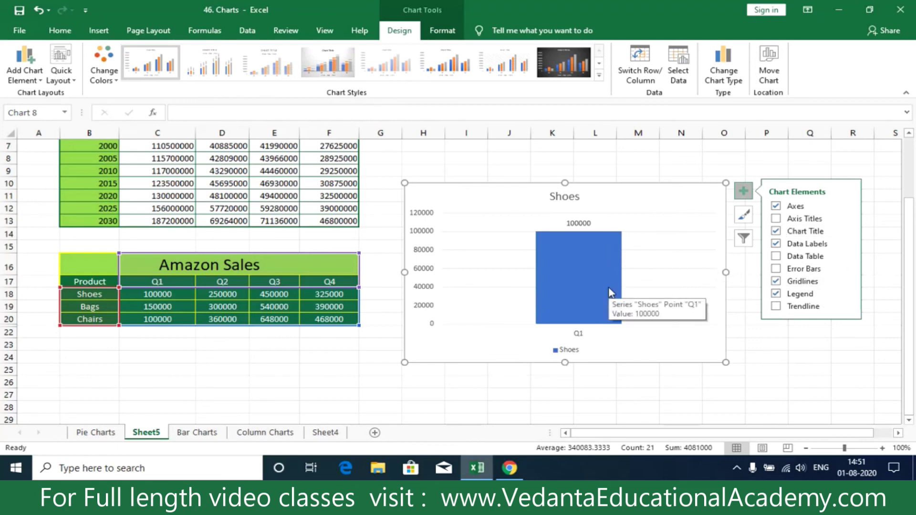
Step: Re-include Q2 and the Bags series, plotting Shoes and Bags for Q1–Q2
{"action": "right_click", "coordinate": [674, 191]}
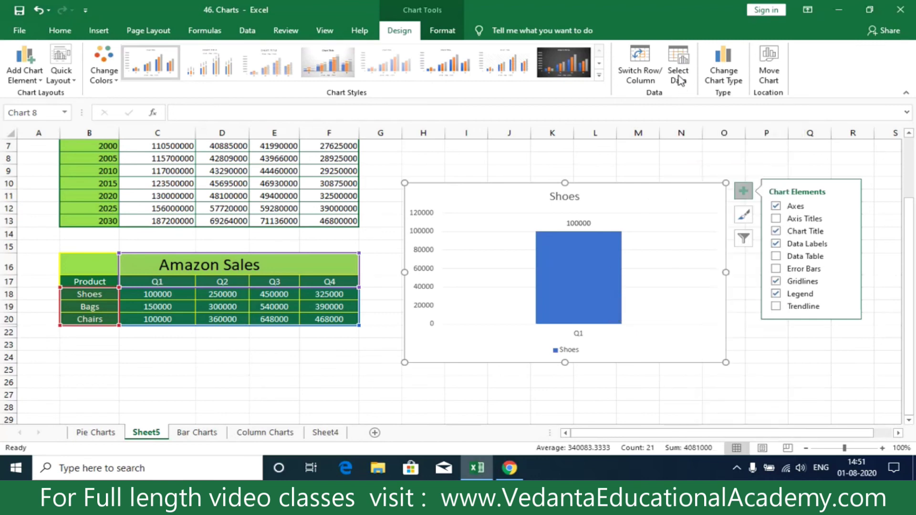
{"action": "left_click", "coordinate": [681, 80]}
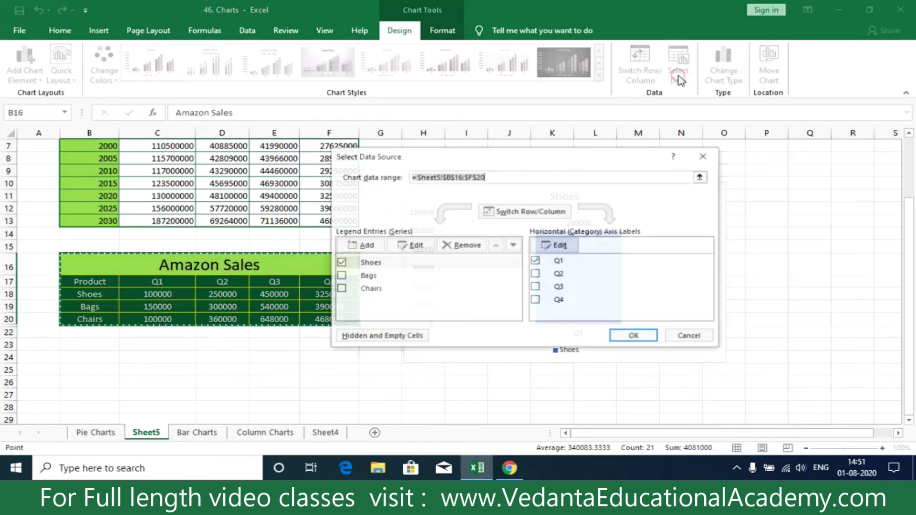
{"action": "left_click", "coordinate": [536, 276]}
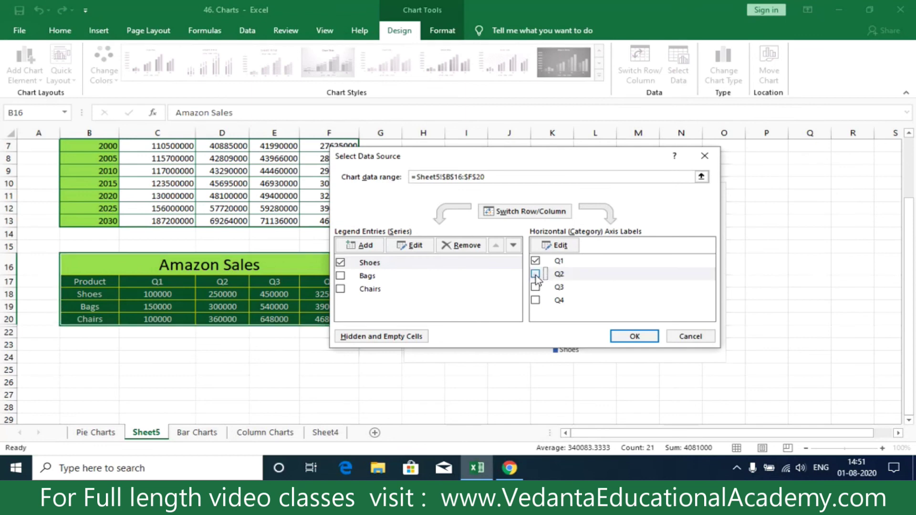
{"action": "left_click", "coordinate": [340, 275]}
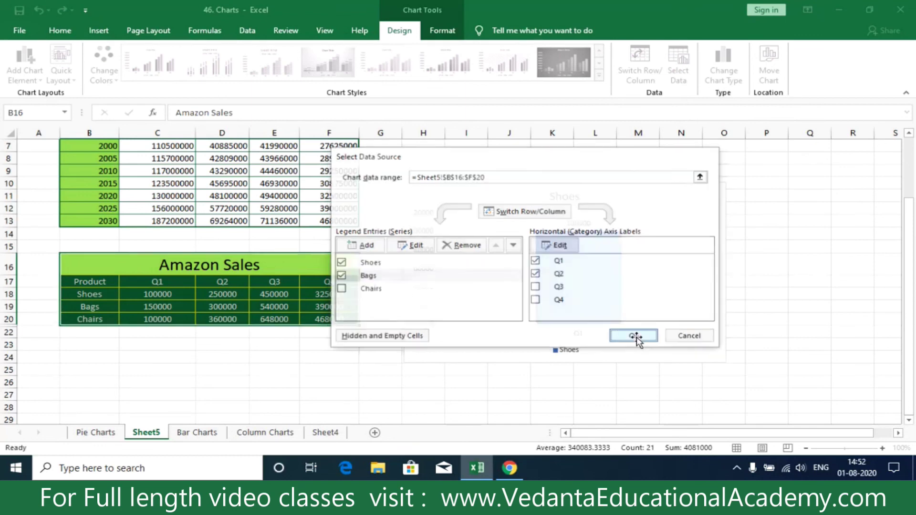
{"action": "left_click", "coordinate": [635, 337]}
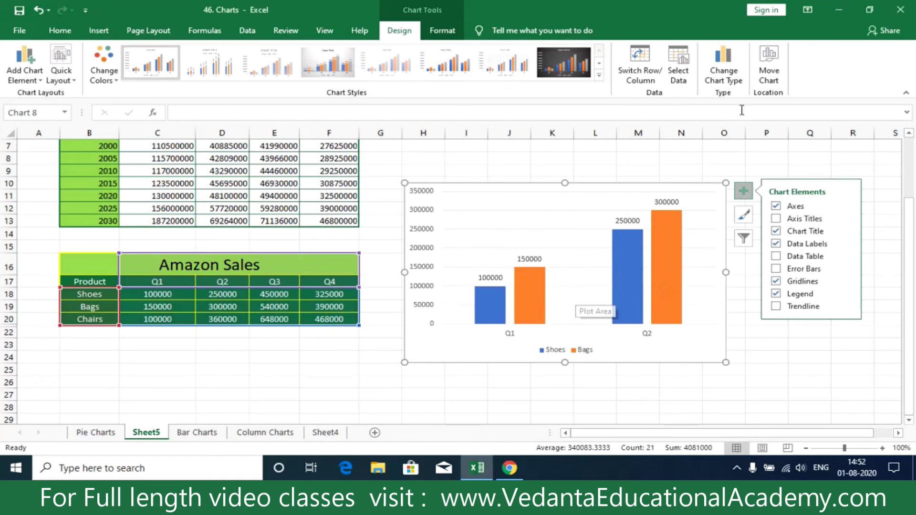
{"action": "left_click", "coordinate": [725, 82]}
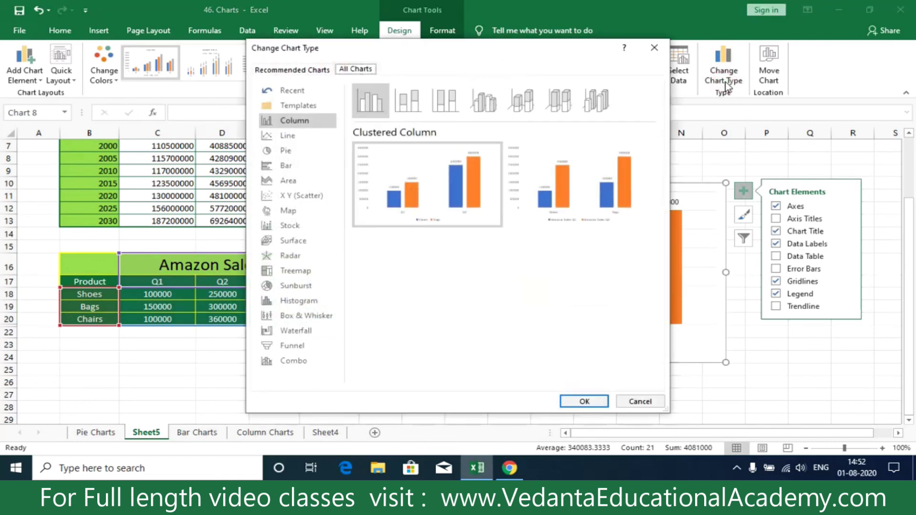
Step: Change the chart type to Line with Markers
{"action": "left_click", "coordinate": [288, 257]}
{"action": "left_click", "coordinate": [290, 228]}
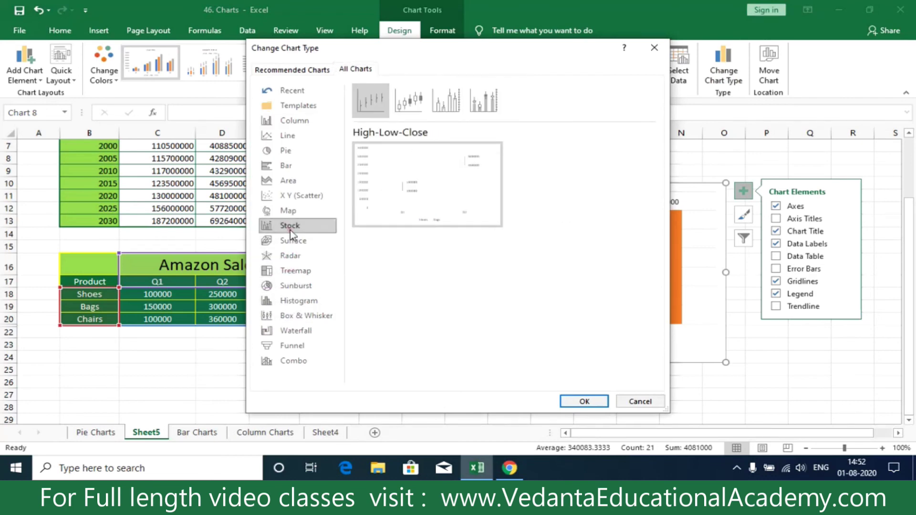
{"action": "left_click", "coordinate": [287, 167]}
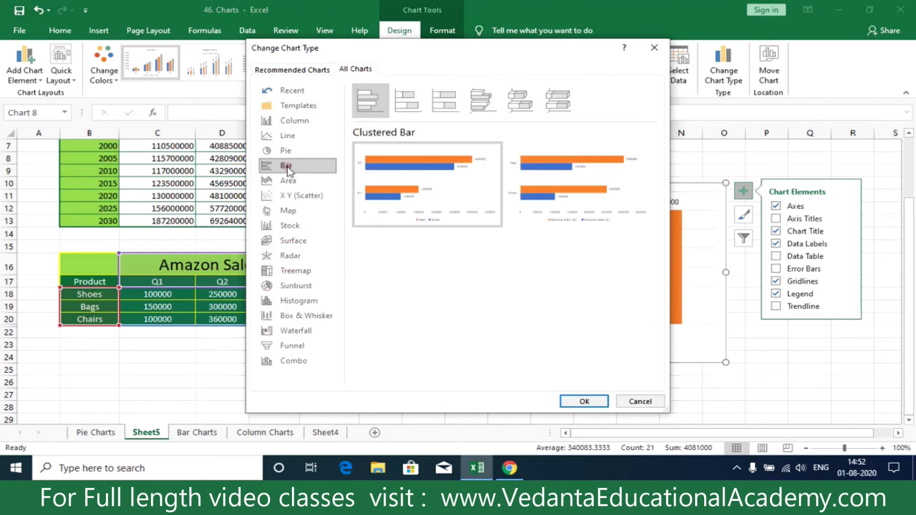
{"action": "left_click", "coordinate": [286, 150]}
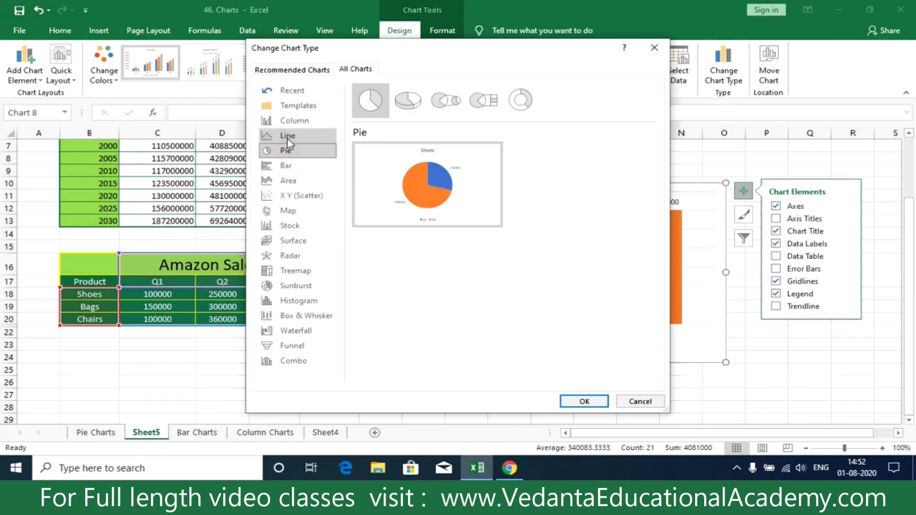
{"action": "left_click", "coordinate": [289, 136]}
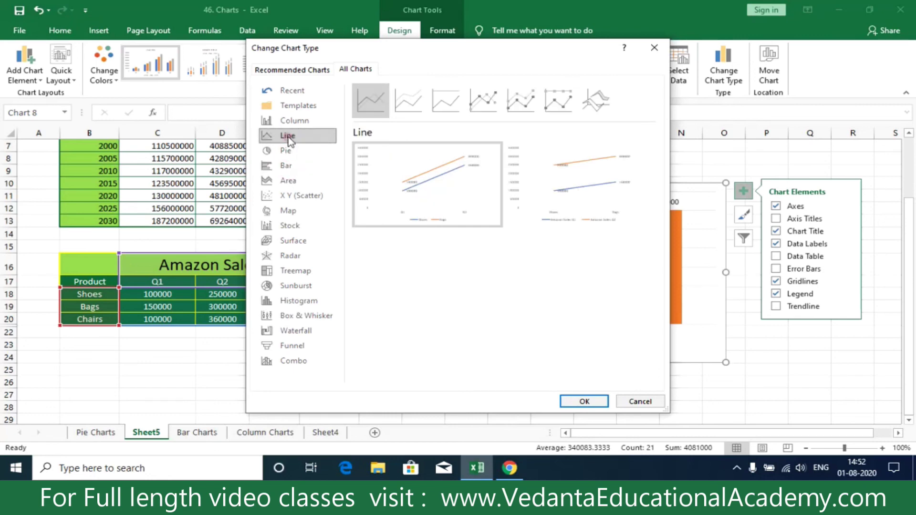
{"action": "left_click", "coordinate": [490, 104]}
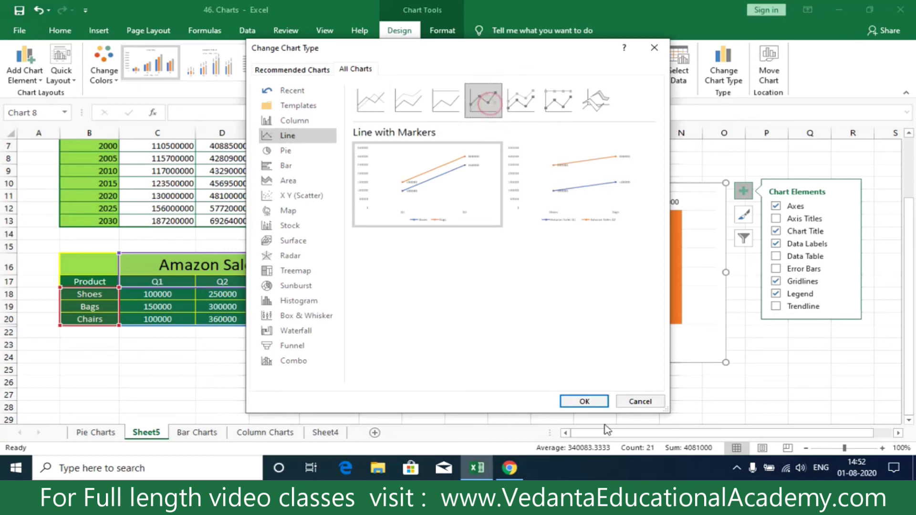
{"action": "left_click", "coordinate": [584, 402]}
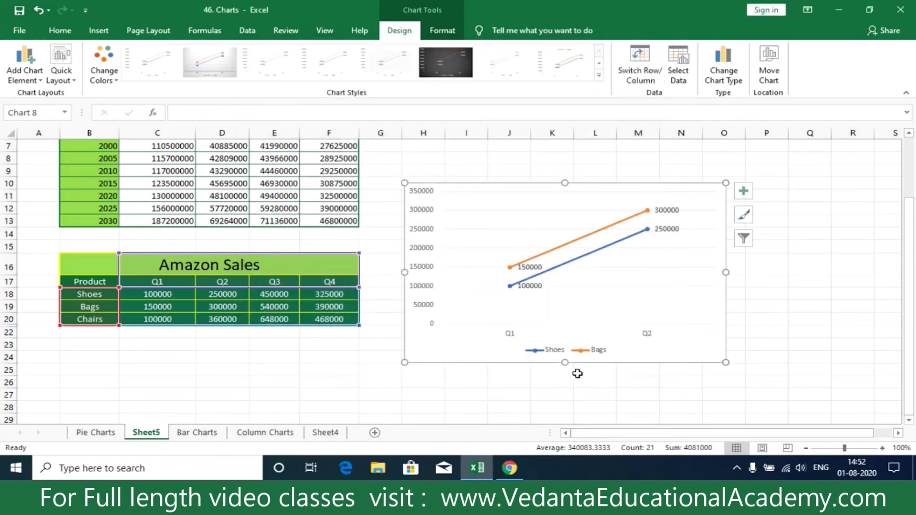
Step: Change Bags' Q1 sales in cell C19 to 50000
{"action": "left_click", "coordinate": [150, 306]}
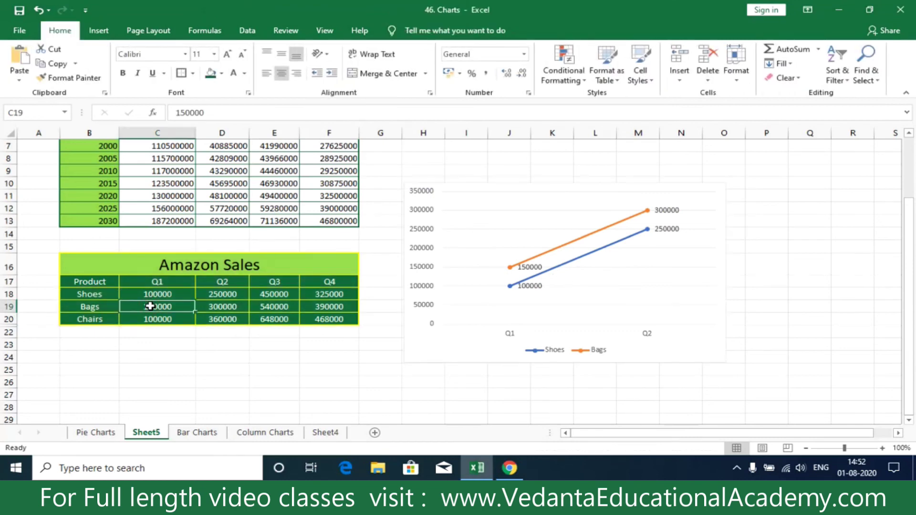
{"action": "type", "text": "50"}
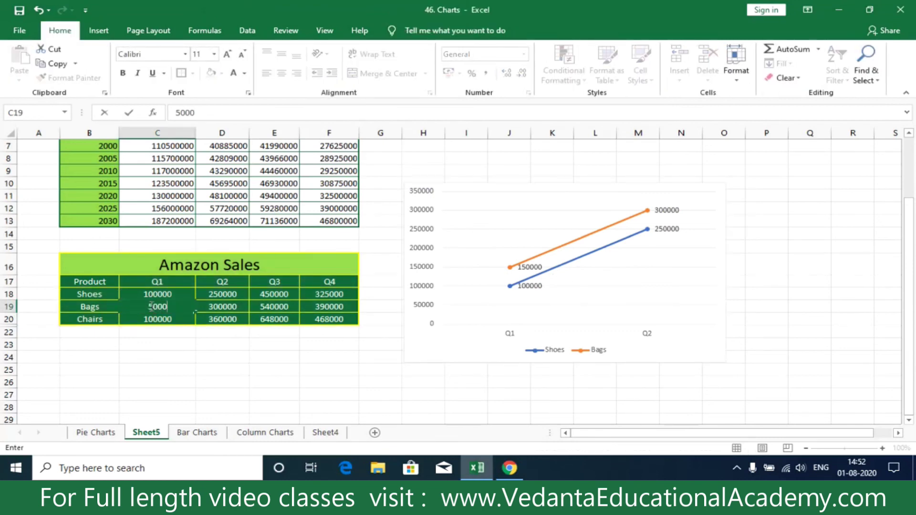
{"action": "type", "text": "0"}
{"action": "key", "text": "Return"}
{"action": "left_click", "coordinate": [151, 294]}
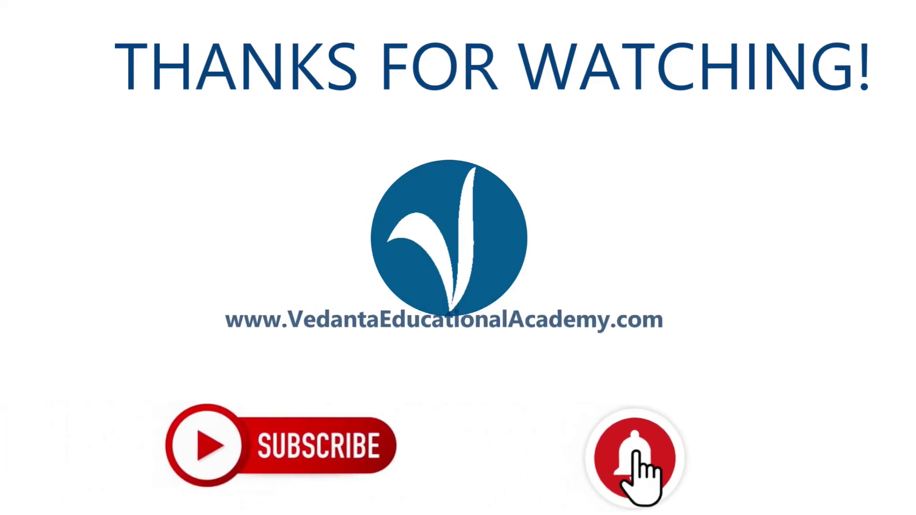